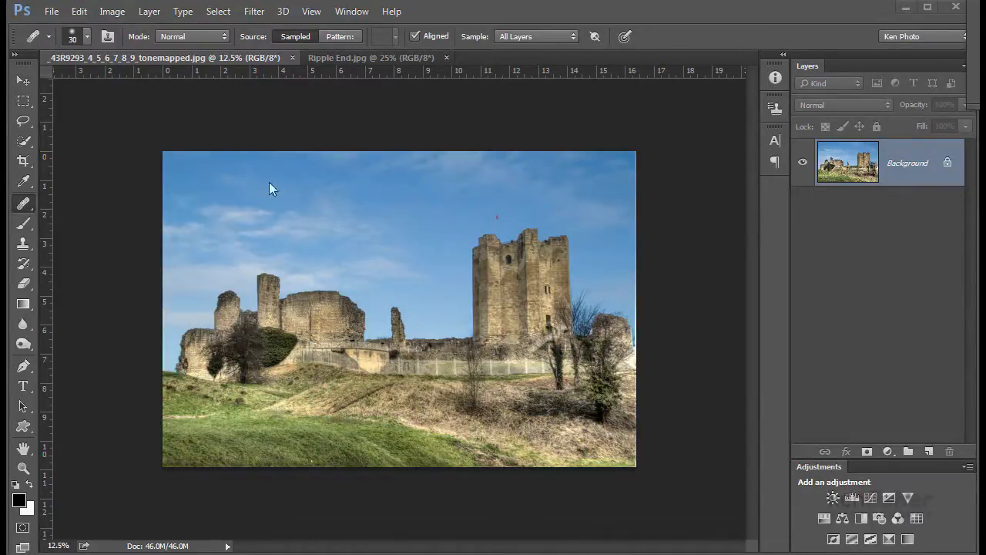
- Compare with the finished ripple example, then resize the castle photo to 2000 pixels wide
{"action": "left_click", "coordinate": [357, 57]}
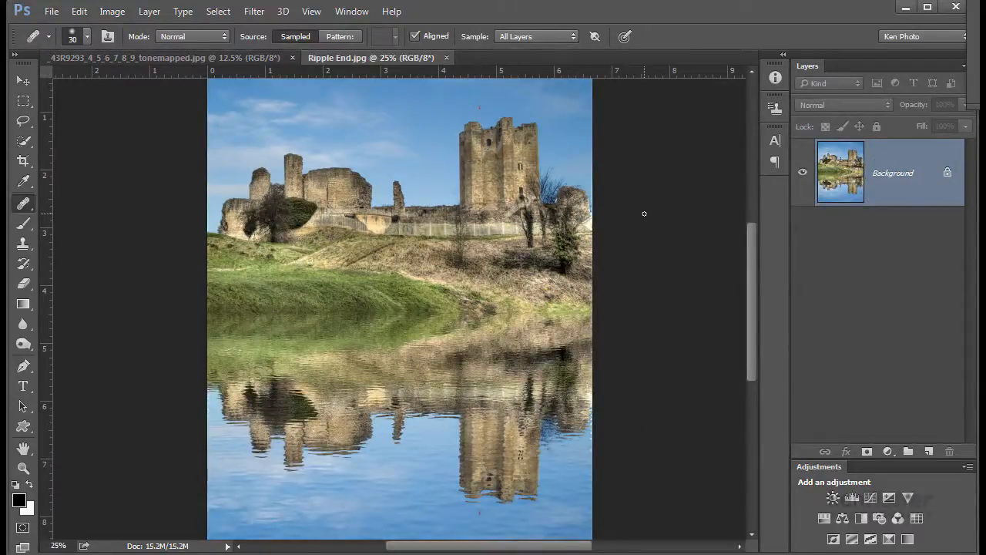
{"action": "key", "text": "ctrl+Tab"}
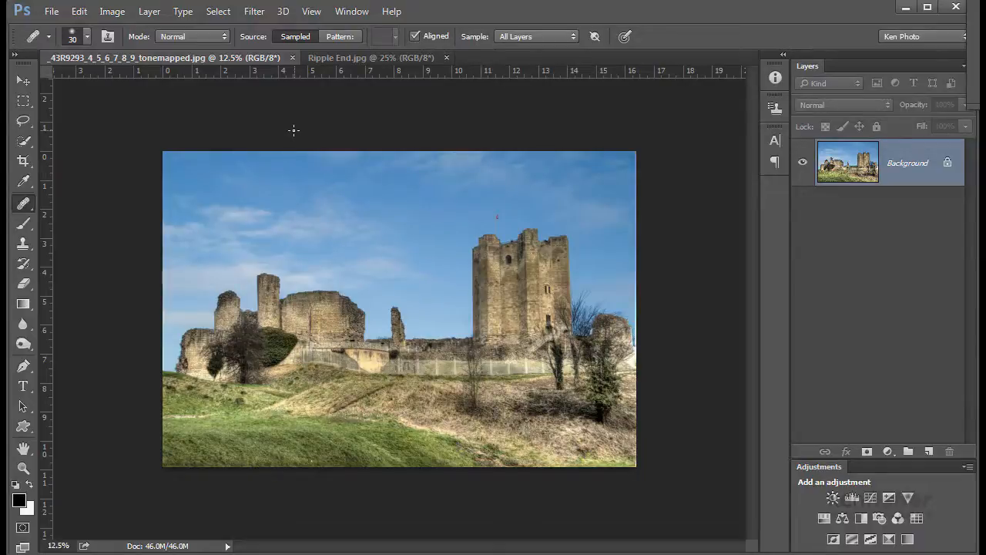
{"action": "left_click", "coordinate": [112, 13]}
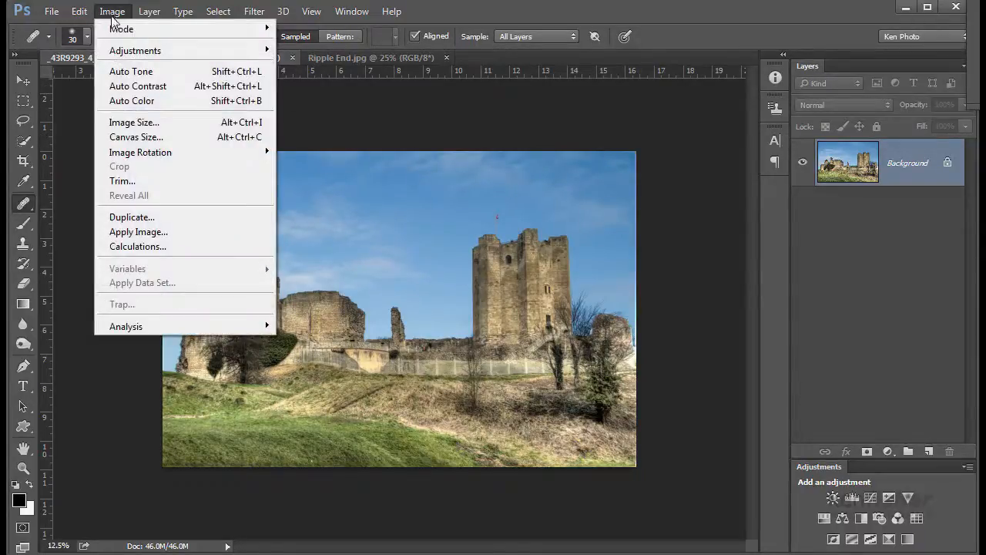
{"action": "left_click", "coordinate": [154, 127]}
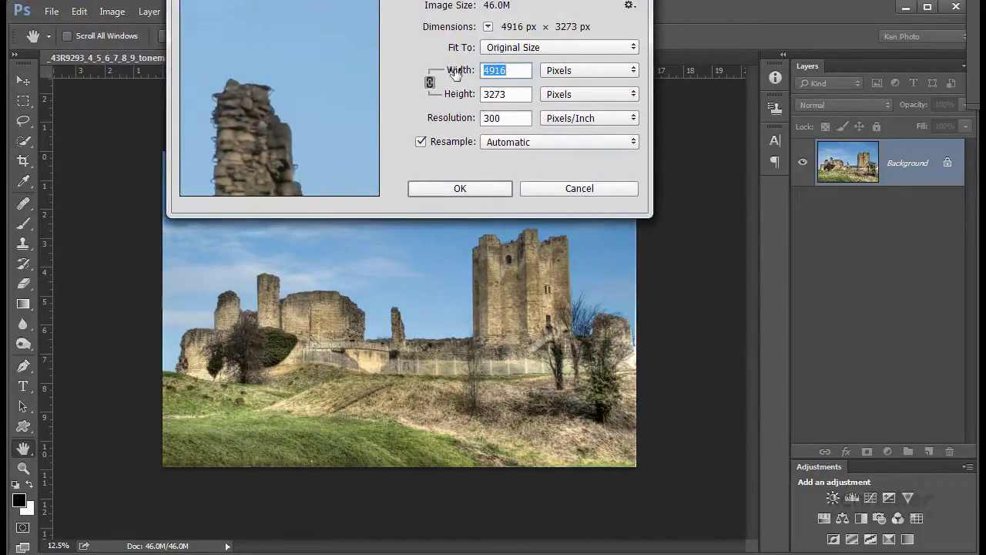
{"action": "type", "text": "200"}
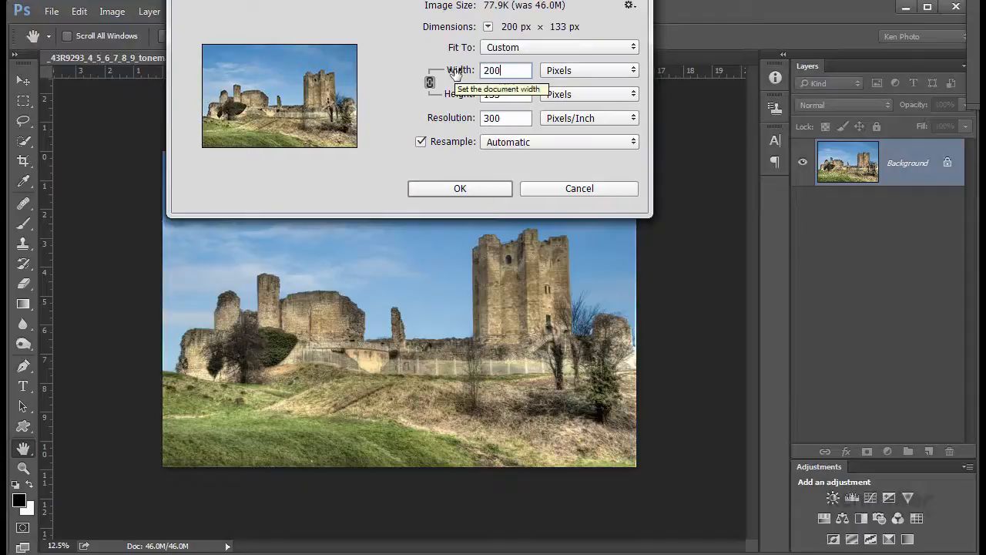
{"action": "type", "text": "0"}
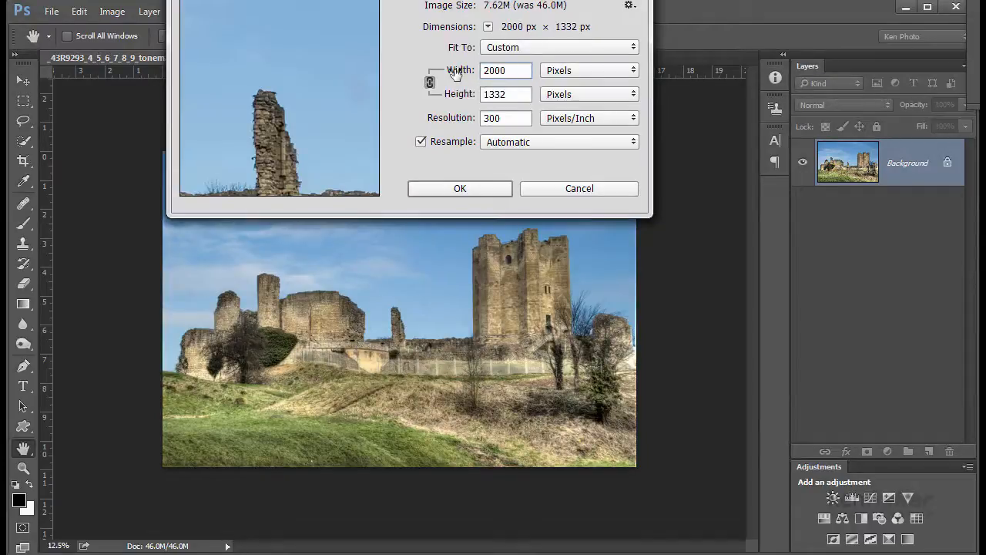
{"action": "left_click", "coordinate": [468, 189]}
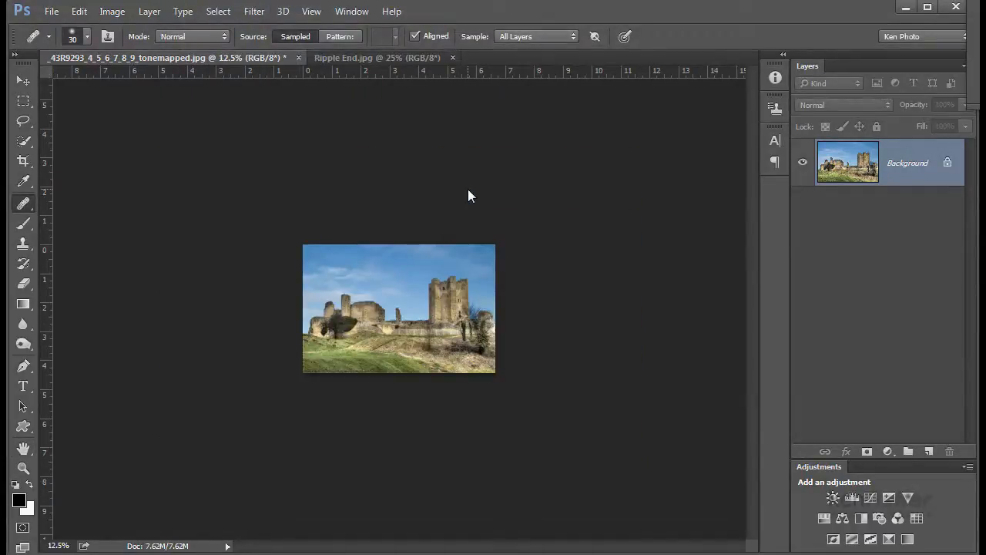
- Duplicate the background layer and name the copy Reflection
{"action": "key", "text": "ctrl+plus"}
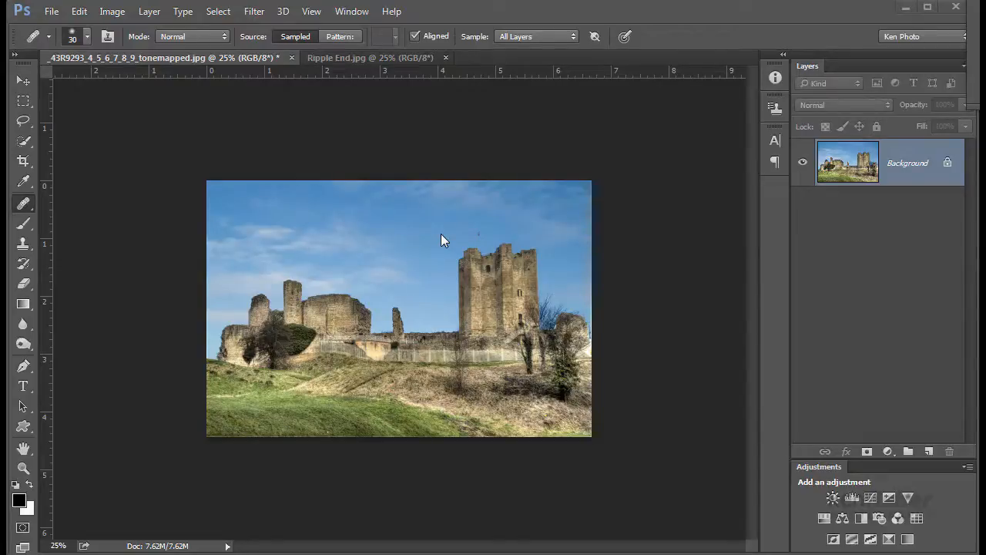
{"action": "key", "text": "ctrl+j"}
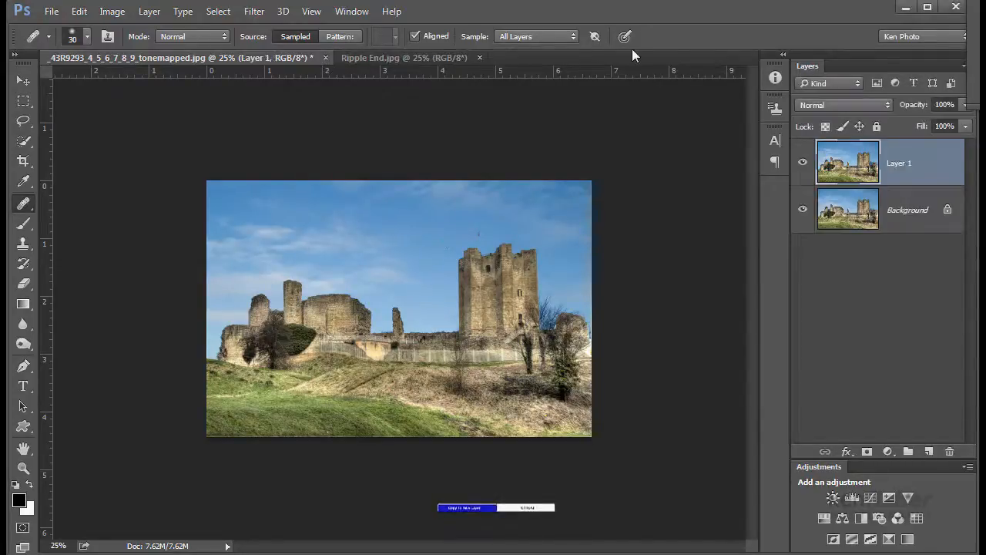
{"action": "double_click", "coordinate": [898, 163]}
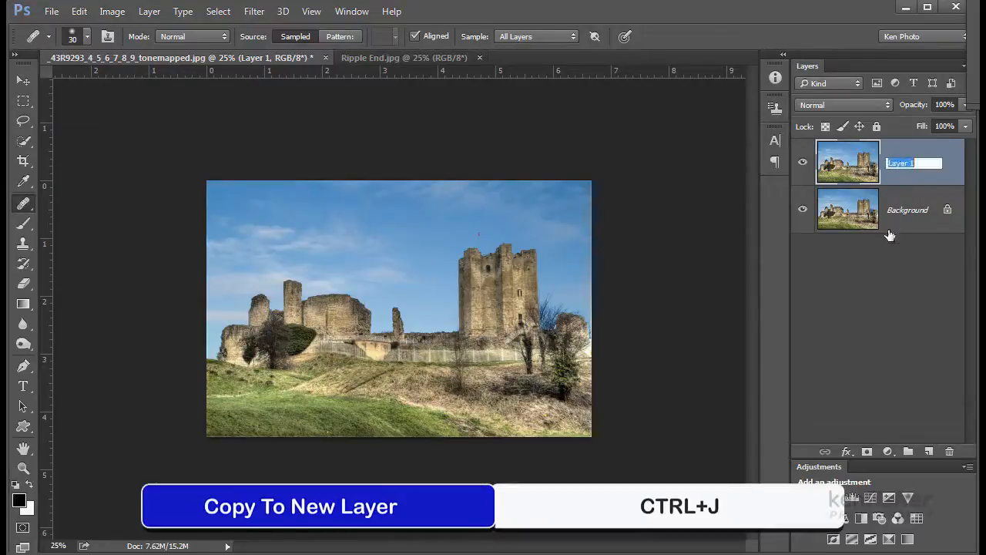
{"action": "type", "text": "Reflection"}
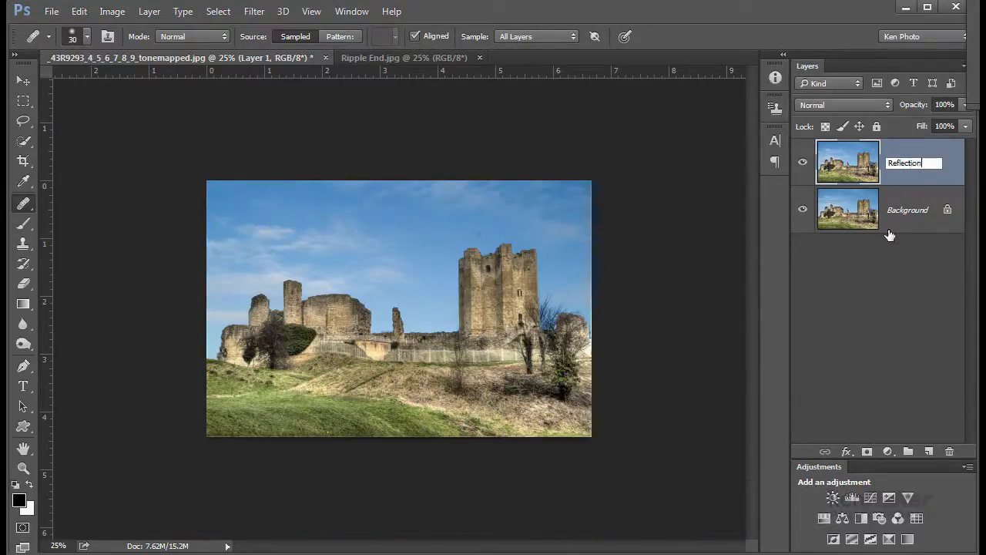
{"action": "key", "text": "Return"}
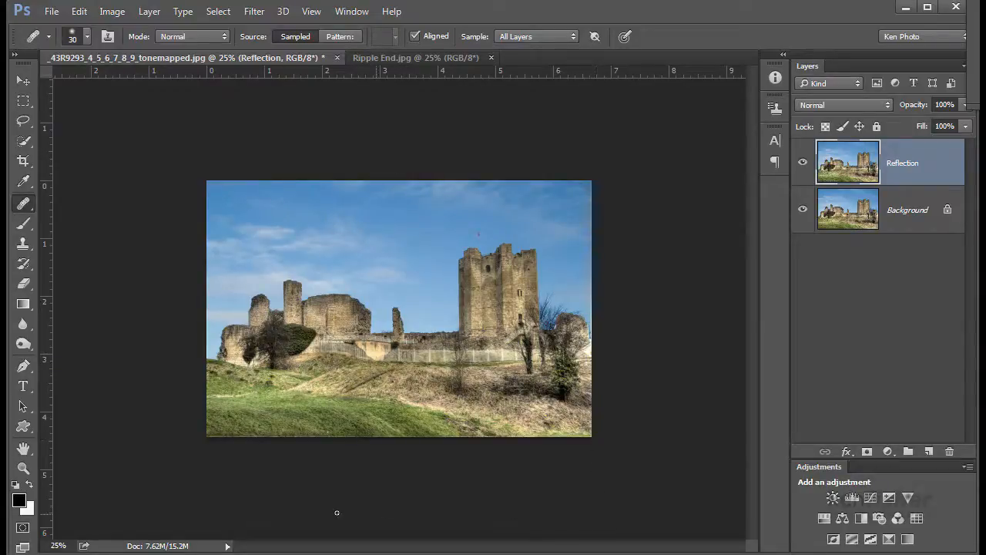
- Extend the canvas height to 200 percent, keeping width at 100 percent, anchored at the top center
{"action": "left_click", "coordinate": [23, 80]}
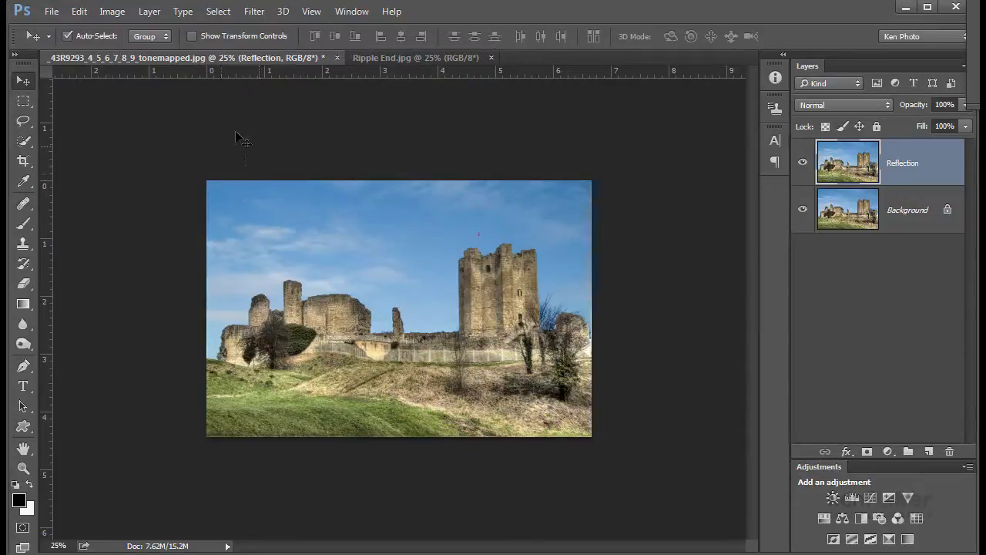
{"action": "left_click", "coordinate": [112, 13]}
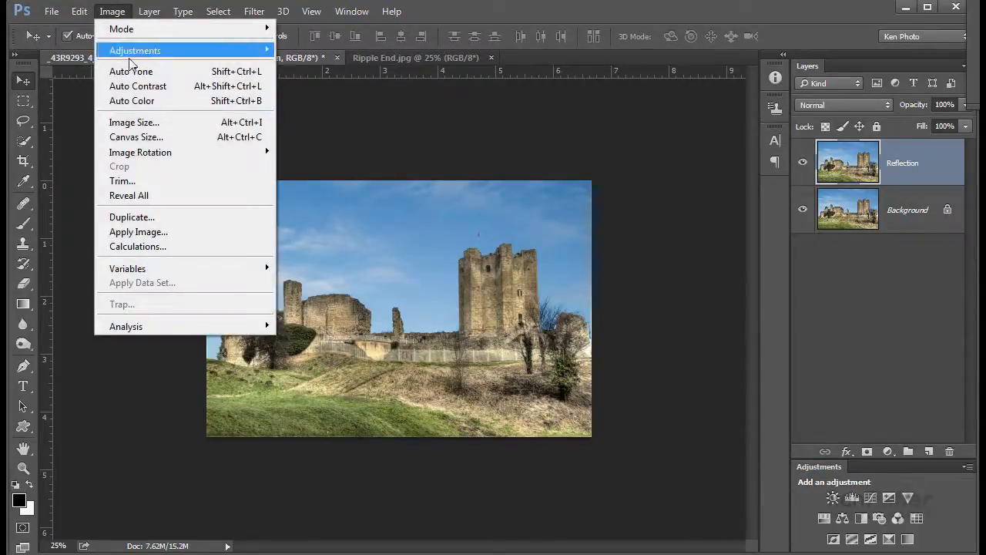
{"action": "left_click", "coordinate": [151, 137]}
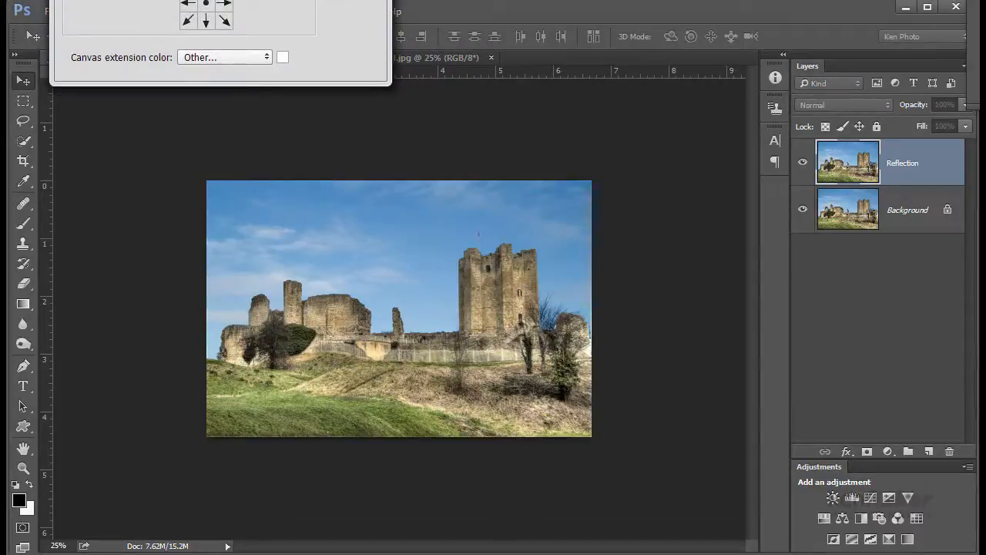
{"action": "left_click_drag", "start_coordinate": [222, 0], "coordinate": [409, 151]}
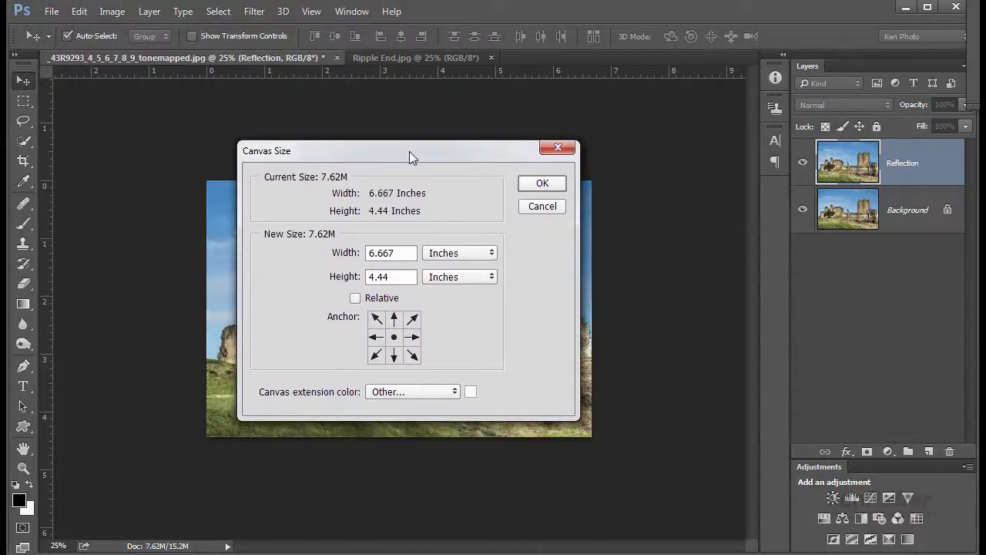
{"action": "left_click", "coordinate": [490, 255]}
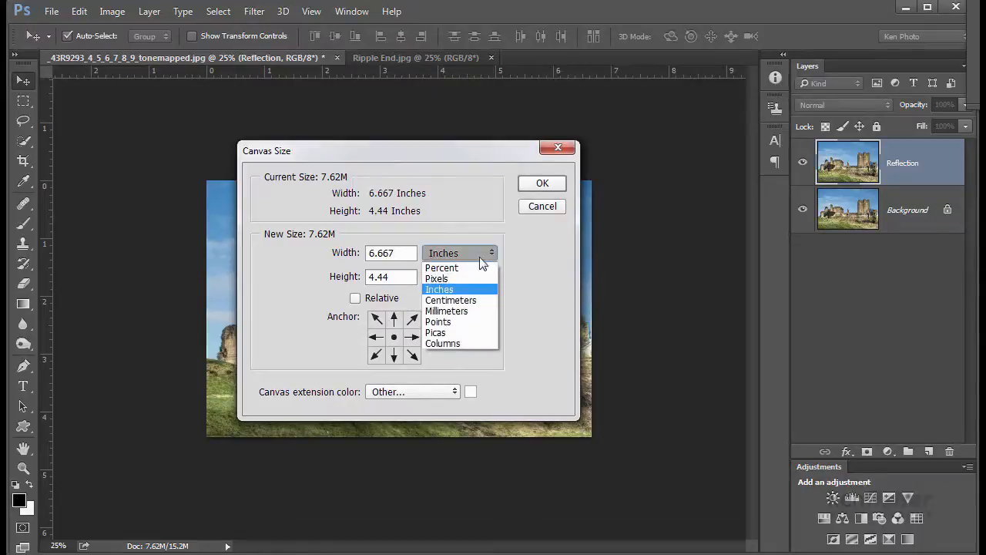
{"action": "left_click", "coordinate": [462, 267]}
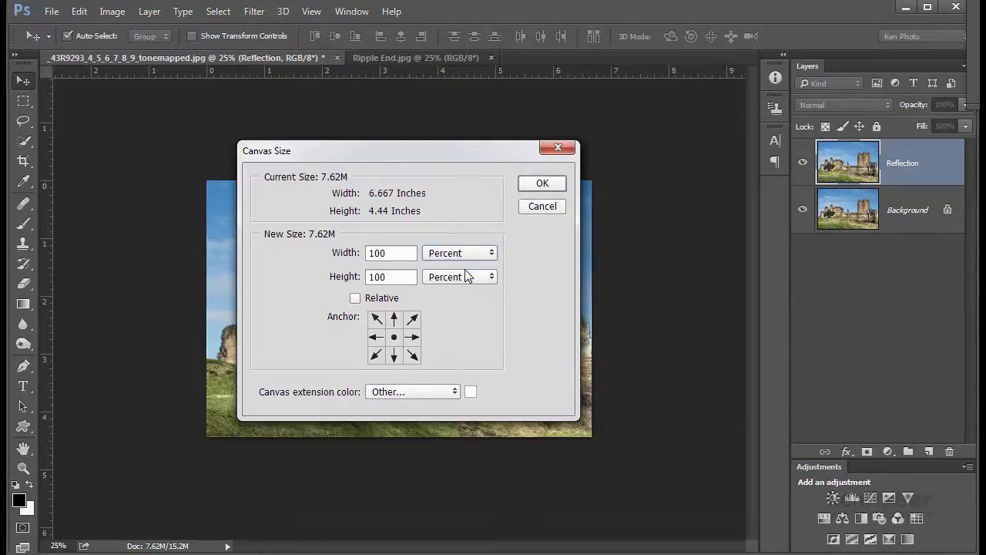
{"action": "double_click", "coordinate": [391, 276]}
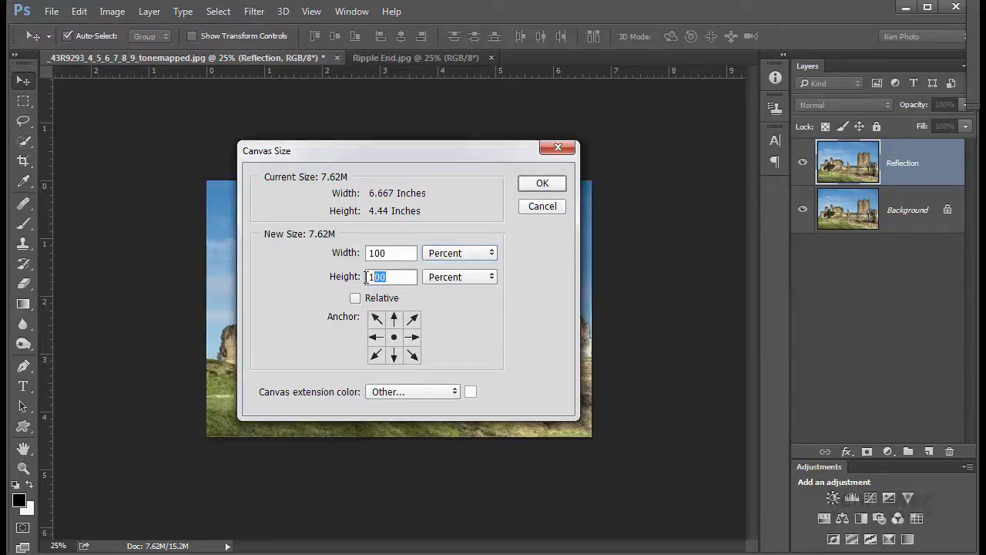
{"action": "type", "text": "200"}
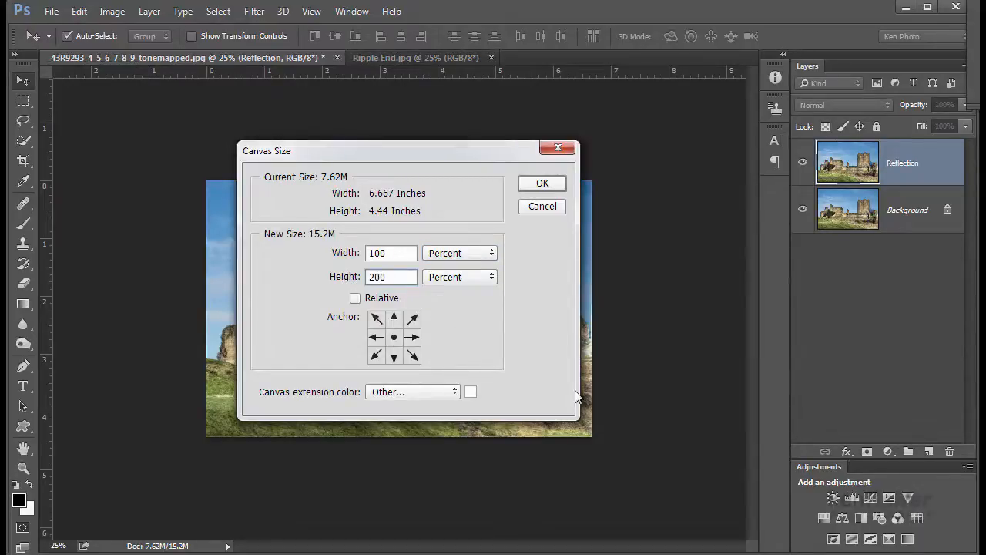
{"action": "left_click", "coordinate": [393, 319]}
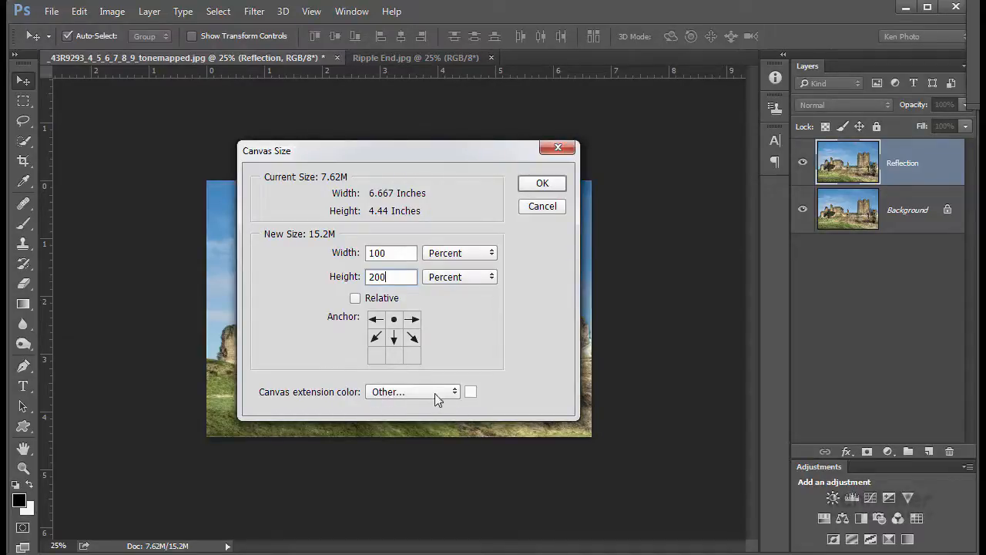
{"action": "left_click", "coordinate": [542, 185]}
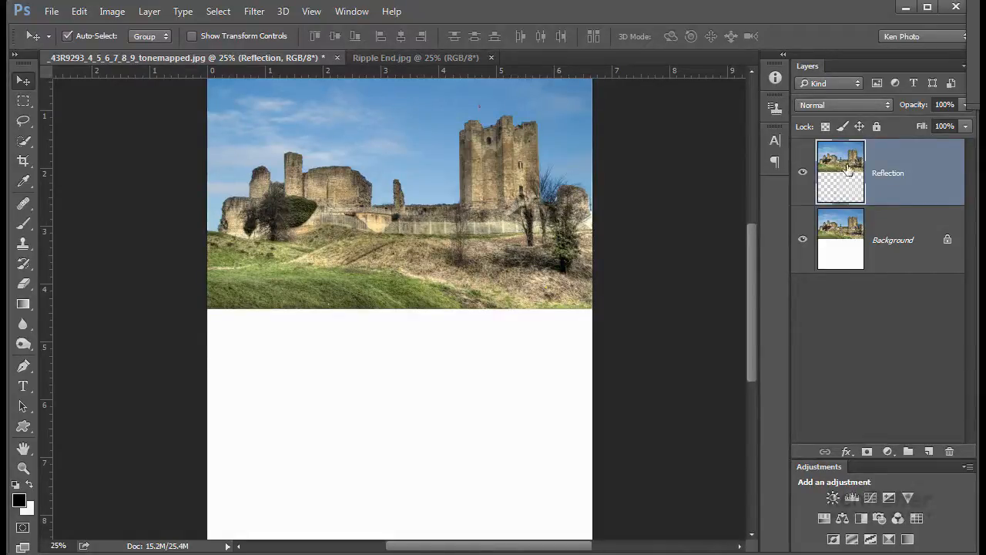
- Flip the Reflection layer vertically and move it down below the original image
{"action": "left_click", "coordinate": [802, 241]}
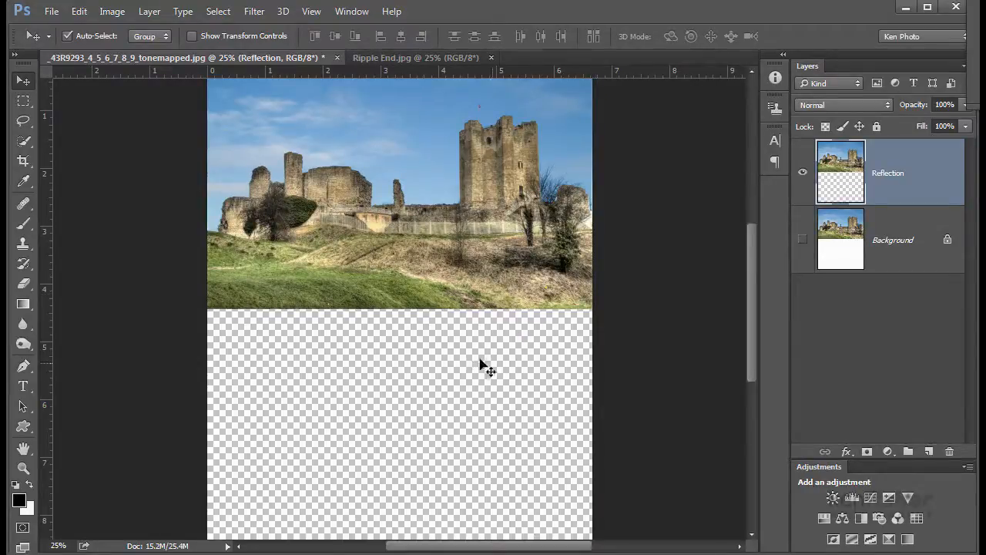
{"action": "left_click", "coordinate": [803, 238]}
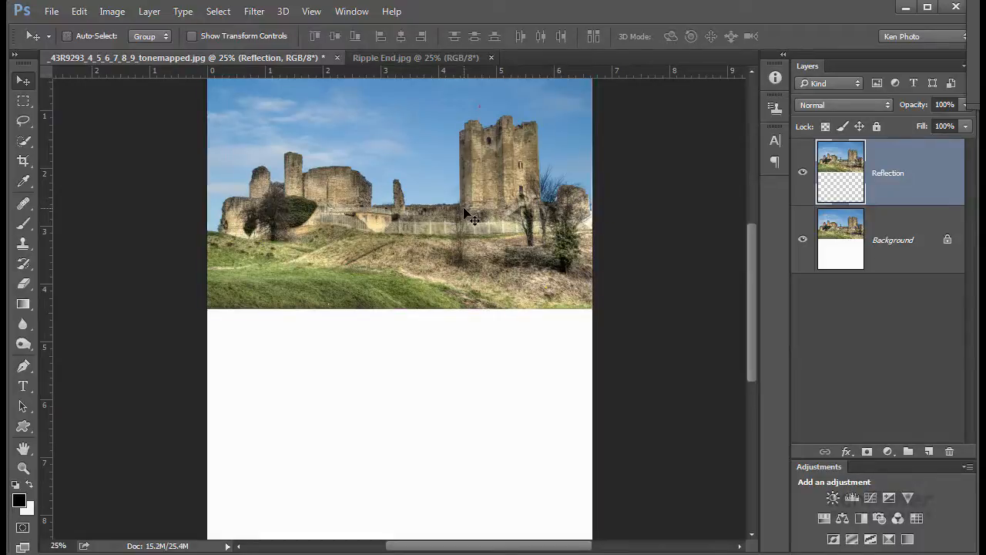
{"action": "key", "text": "ctrl+t"}
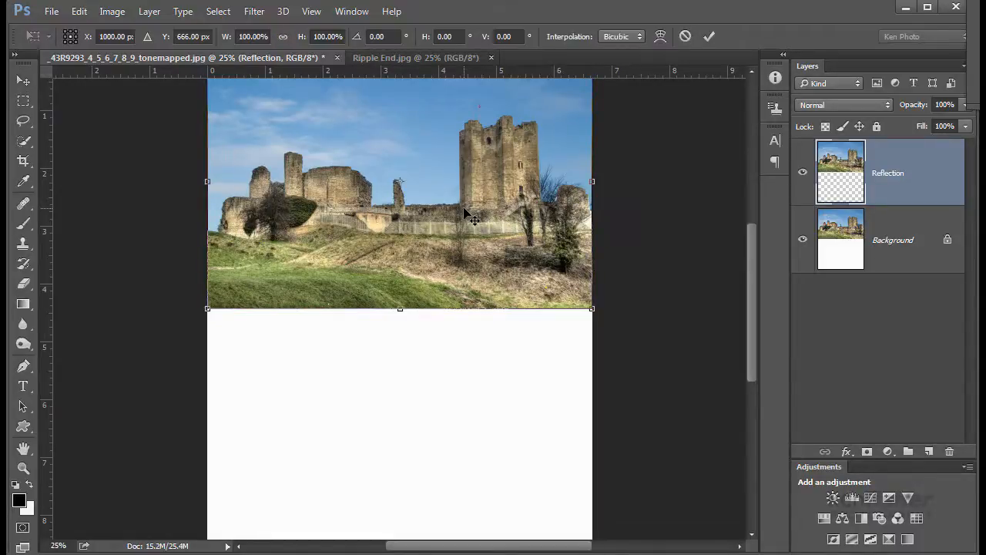
{"action": "right_click", "coordinate": [407, 146]}
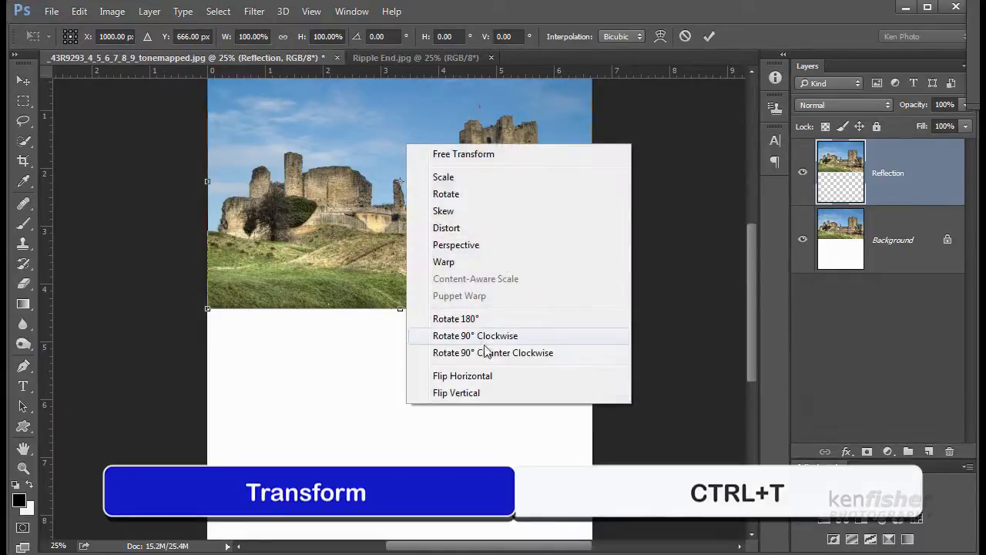
{"action": "left_click", "coordinate": [474, 393]}
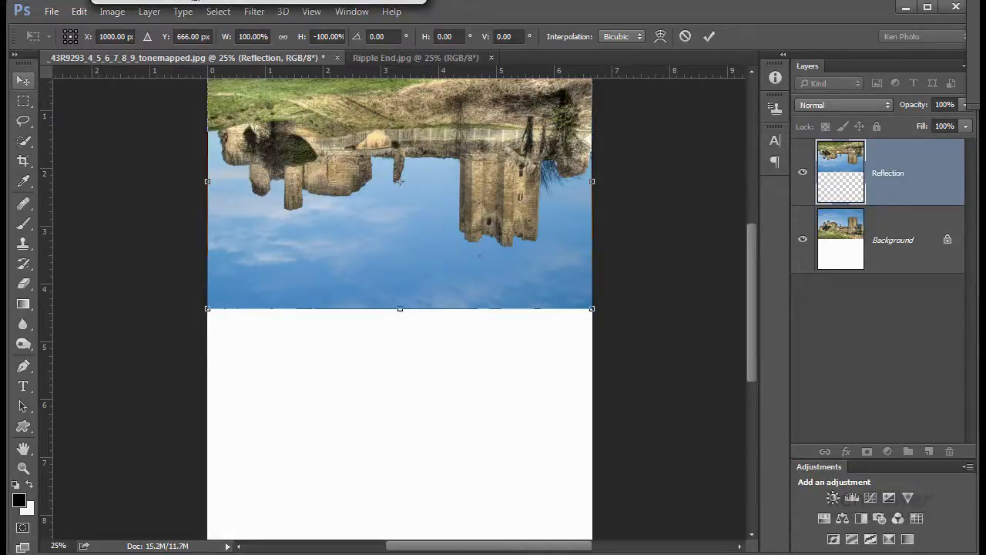
{"action": "key", "text": "Return"}
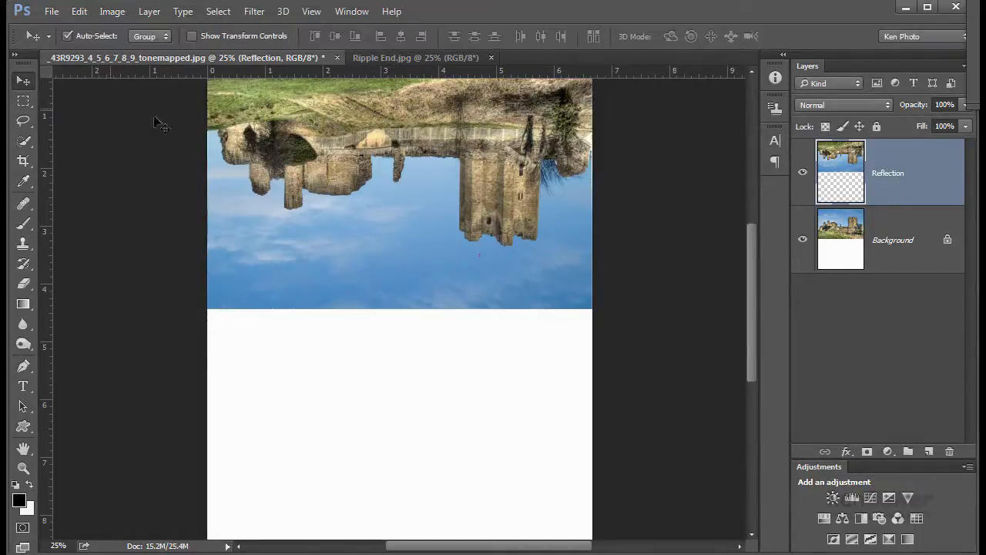
{"action": "left_click_drag", "start_coordinate": [367, 183], "coordinate": [373, 422]}
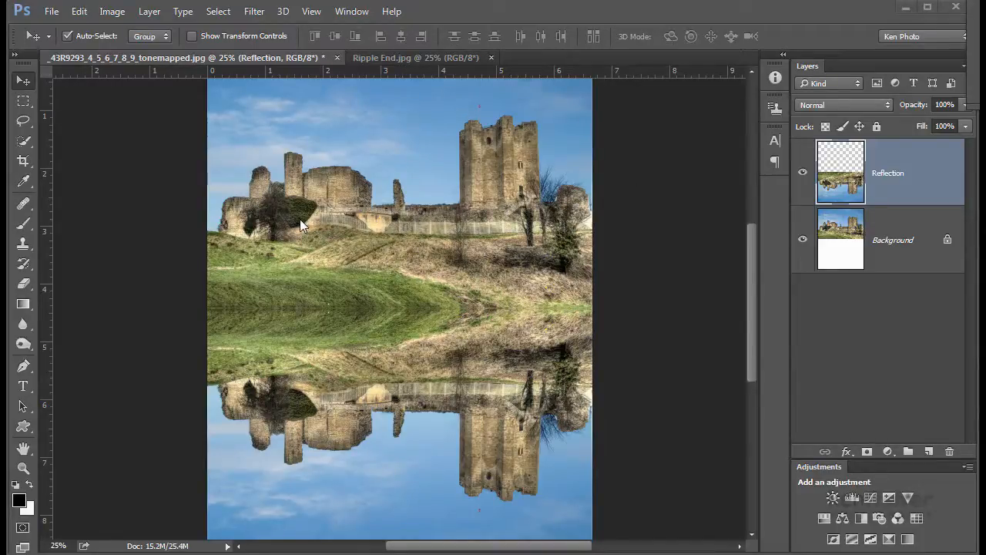
- Create a new 4000 × 4000 pixel document at 72 pixels/inch with a white background
{"action": "left_click", "coordinate": [51, 12]}
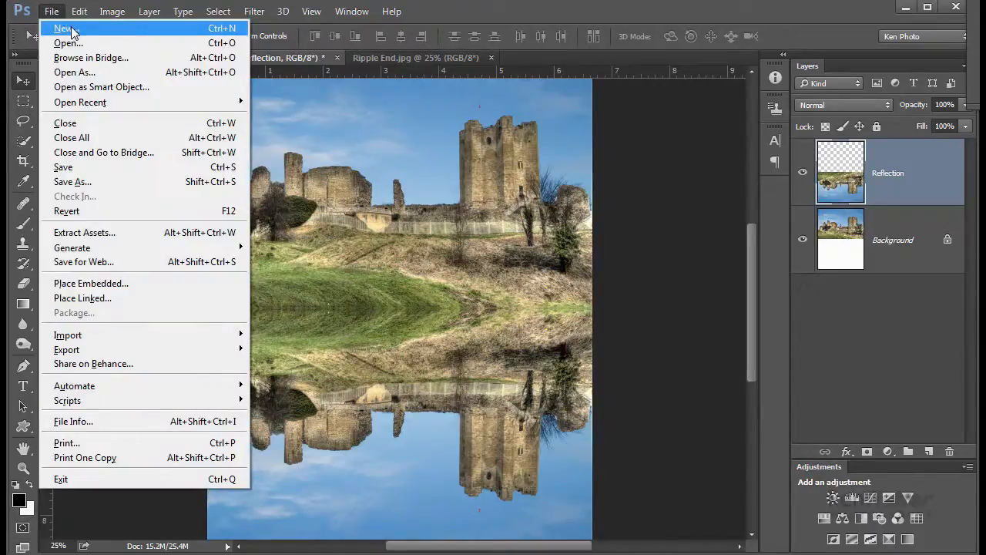
{"action": "left_click", "coordinate": [70, 30]}
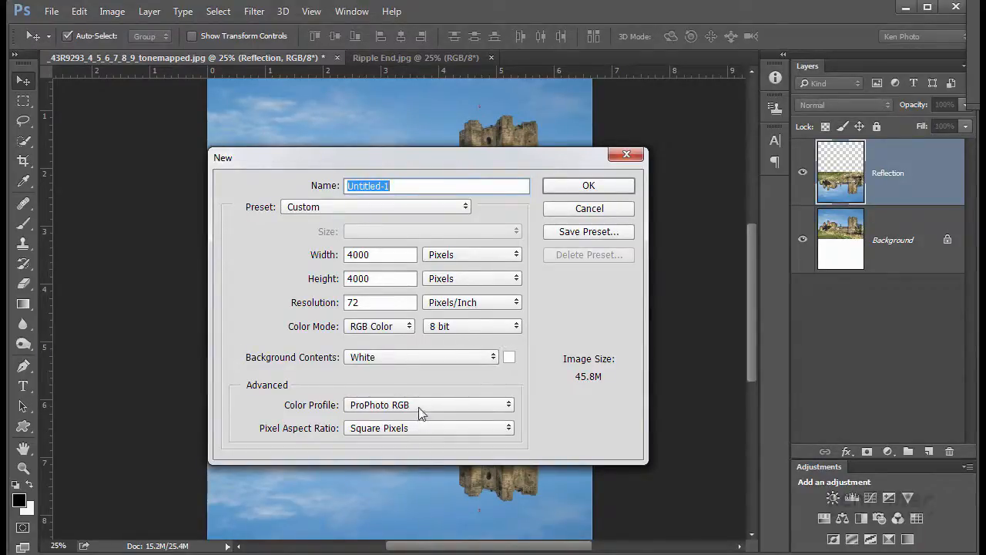
{"action": "left_click", "coordinate": [587, 186]}
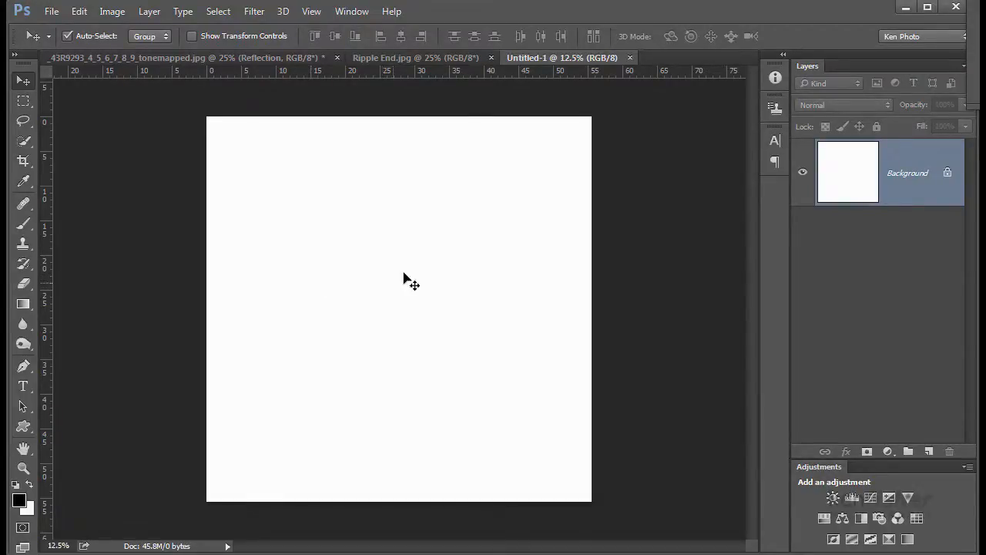
- Add 70% Gaussian monochromatic noise to the new white document
{"action": "left_click", "coordinate": [253, 12]}
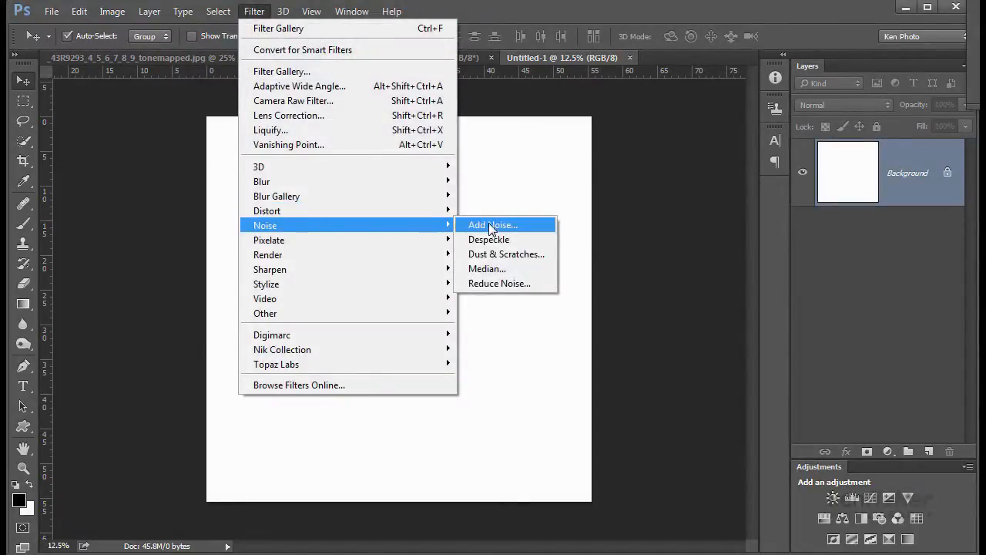
{"action": "left_click", "coordinate": [489, 225]}
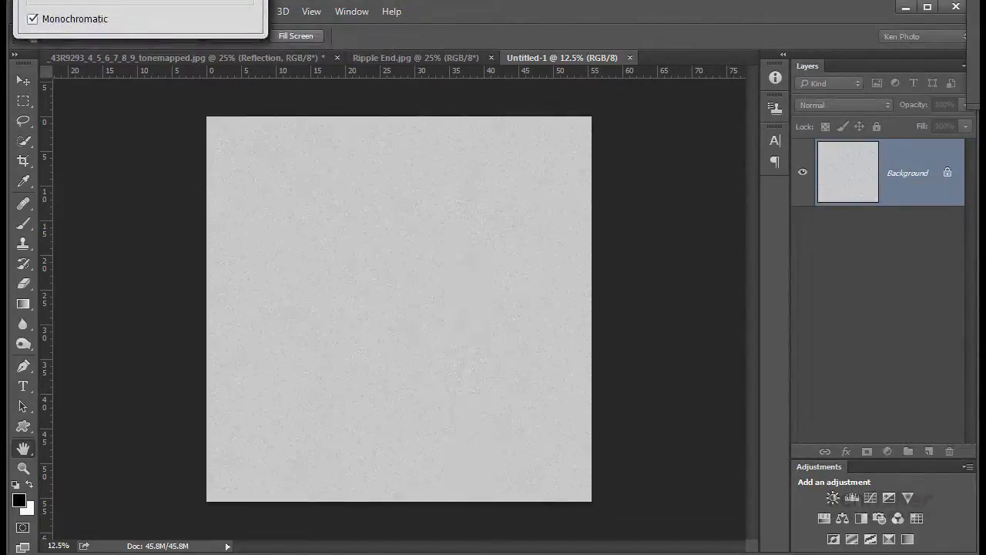
{"action": "left_click_drag", "start_coordinate": [115, 0], "coordinate": [409, 112]}
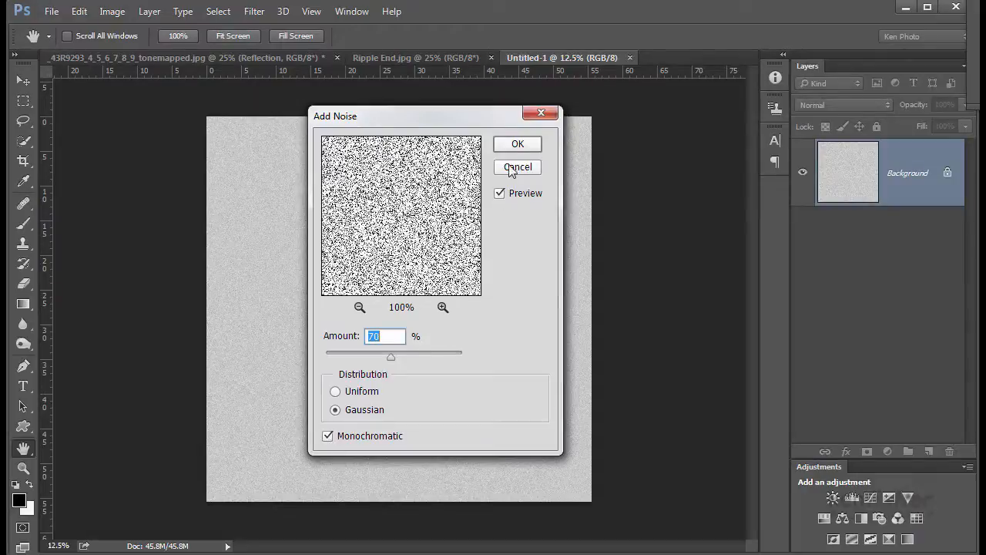
{"action": "left_click", "coordinate": [519, 145]}
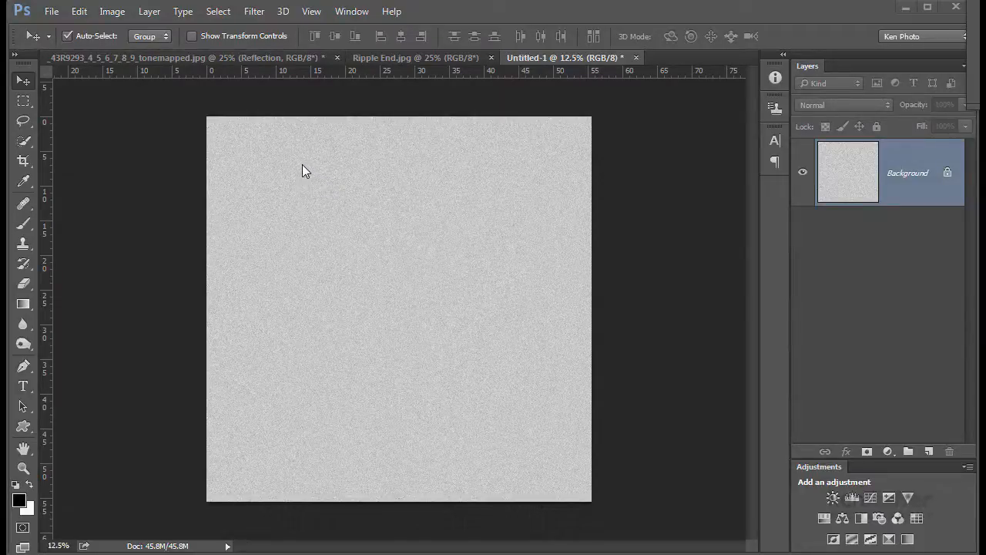
- Apply a Gaussian Blur with a radius of 5 pixels to the noise
{"action": "left_click", "coordinate": [253, 11]}
{"action": "mouse_move", "coordinate": [295, 184]}
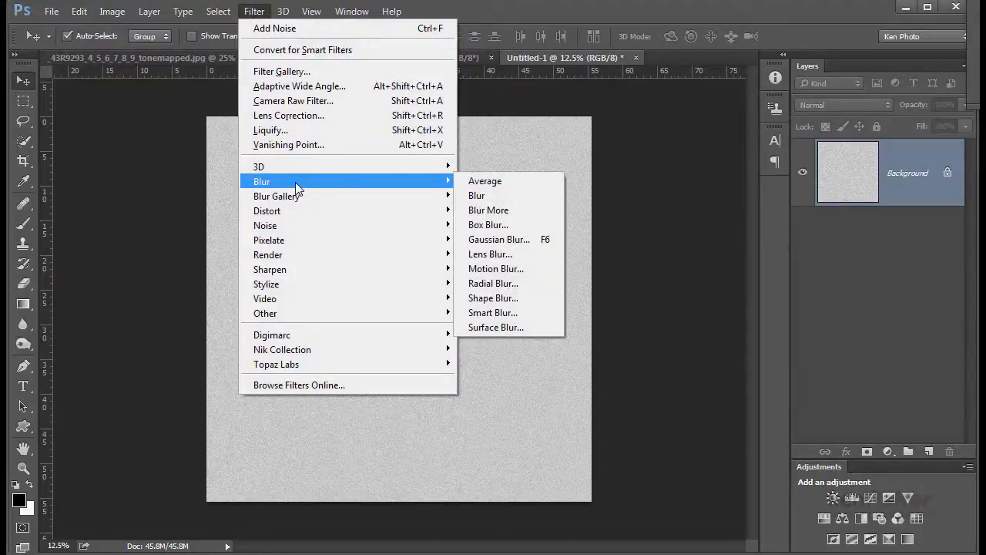
{"action": "left_click", "coordinate": [491, 241]}
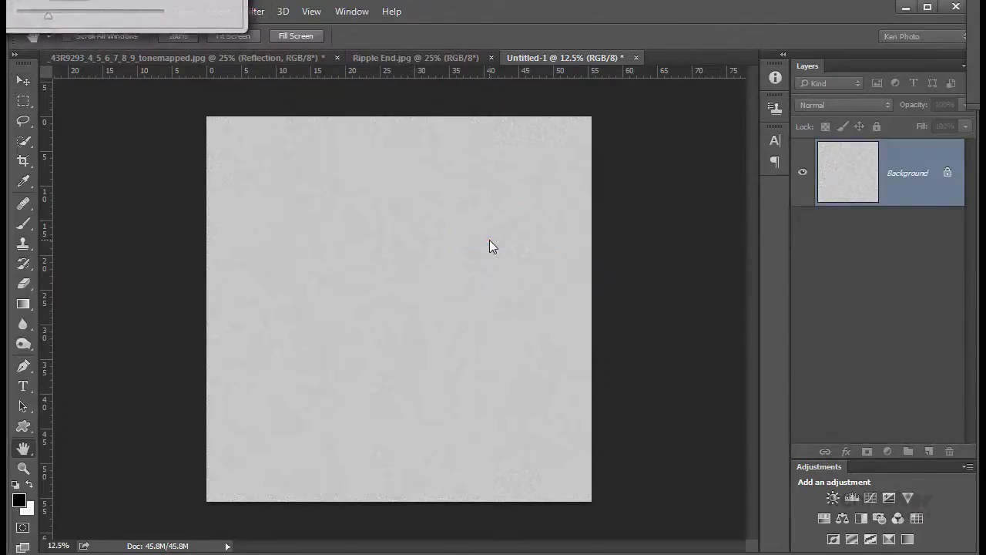
{"action": "left_click_drag", "start_coordinate": [279, 5], "coordinate": [404, 156]}
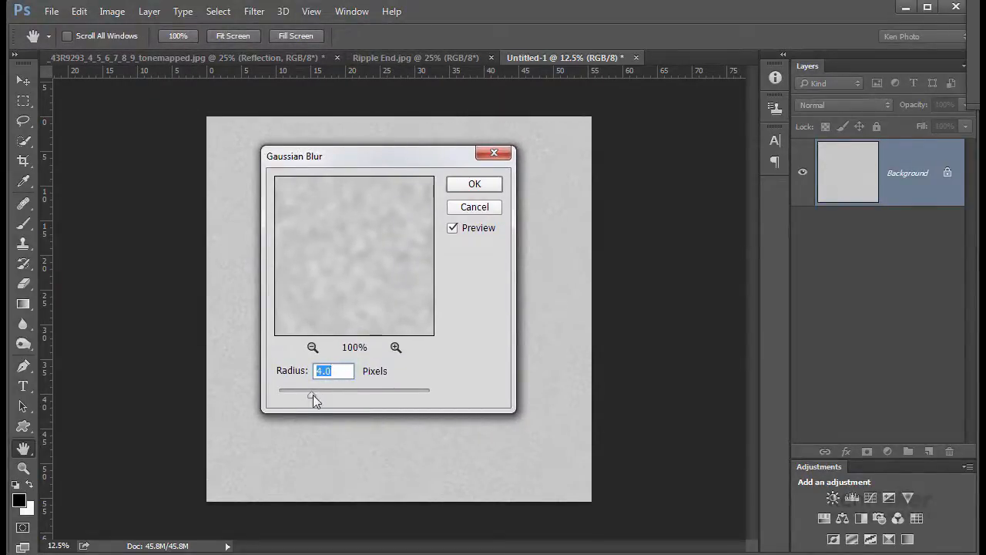
{"action": "left_click_drag", "start_coordinate": [332, 371], "coordinate": [303, 372]}
{"action": "type", "text": "5"}
{"action": "left_click", "coordinate": [476, 186]}
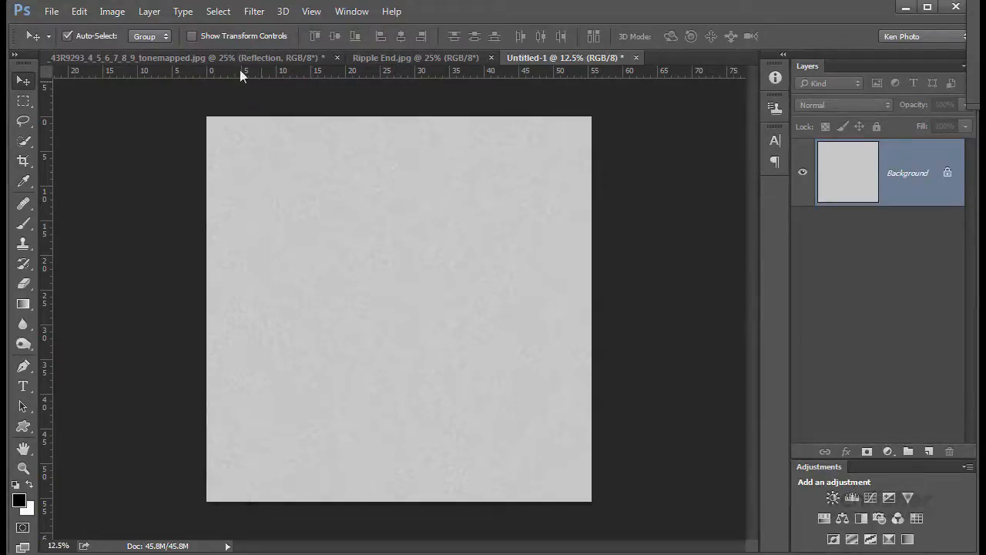
- Apply a Curves adjustment moving the black input point to 190 and the white input point to 197
{"action": "left_click", "coordinate": [112, 11]}
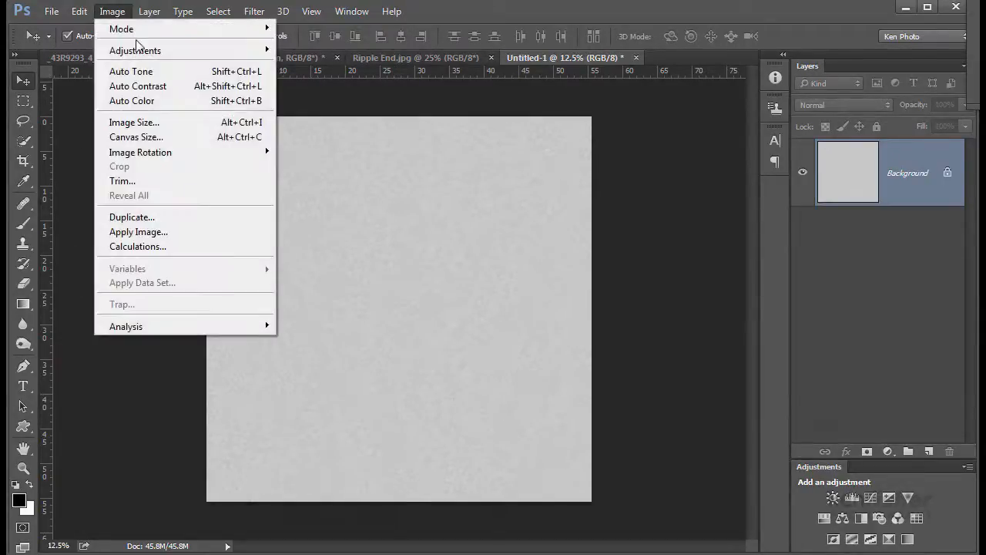
{"action": "mouse_move", "coordinate": [149, 55]}
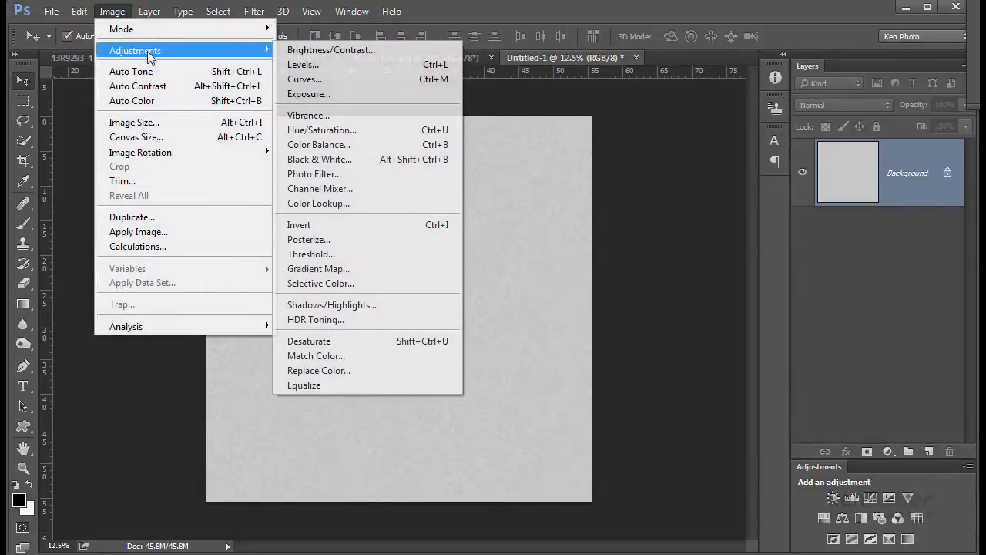
{"action": "left_click", "coordinate": [344, 82]}
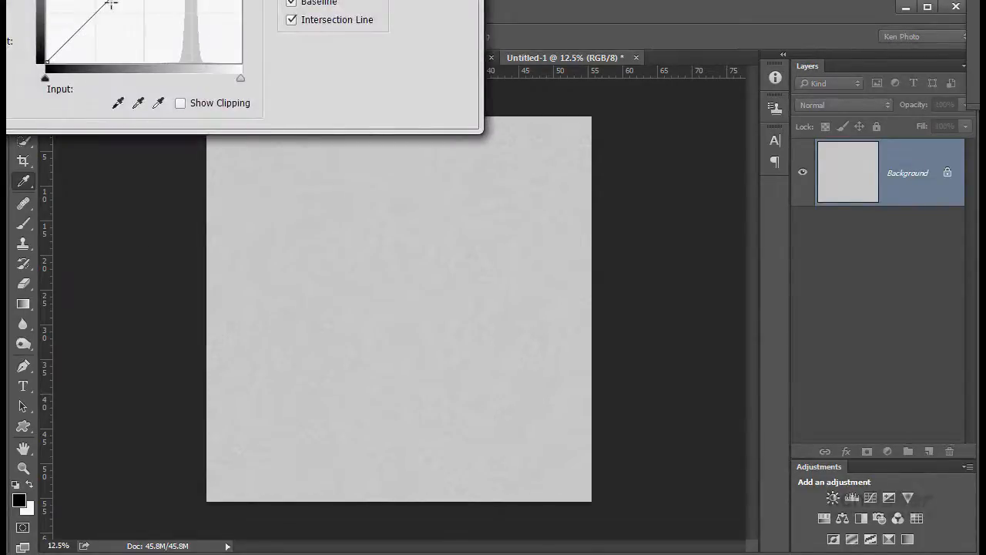
{"action": "left_click_drag", "start_coordinate": [244, 0], "coordinate": [555, 157]}
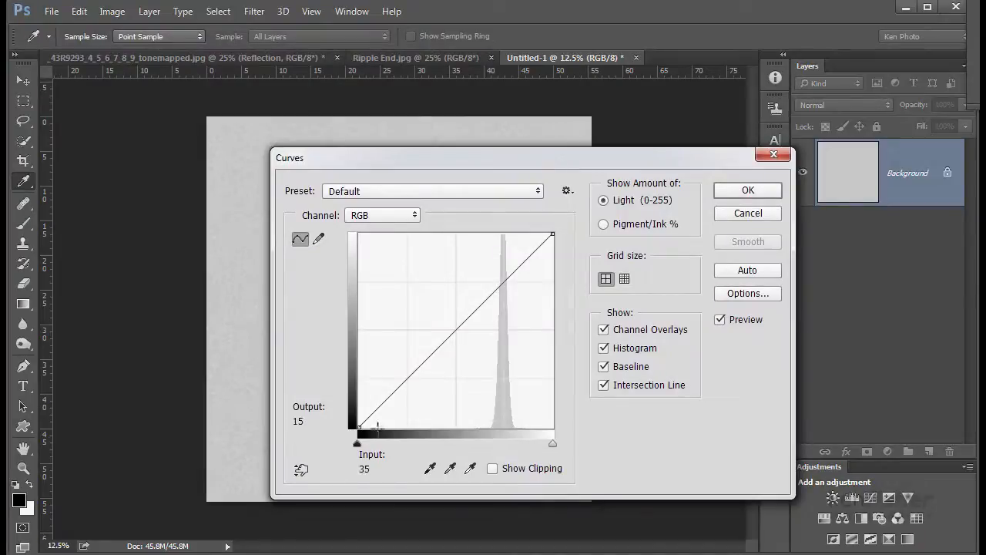
{"action": "left_click_drag", "start_coordinate": [358, 426], "coordinate": [503, 431]}
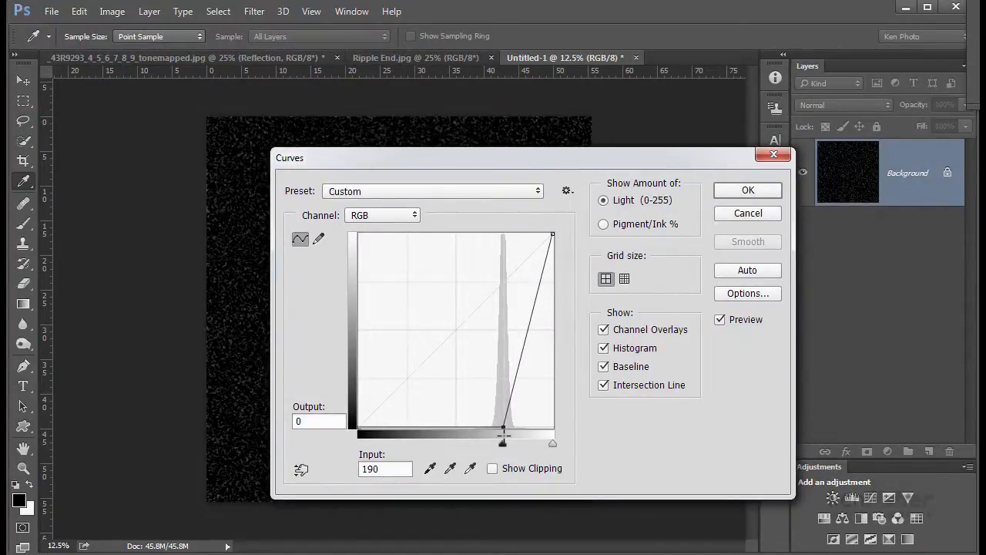
{"action": "left_click_drag", "start_coordinate": [552, 232], "coordinate": [507, 233]}
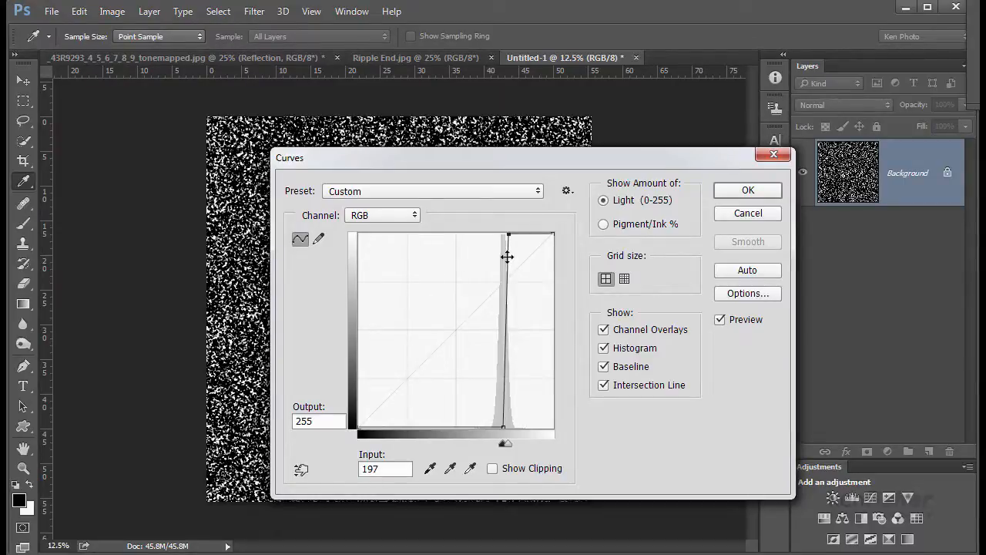
{"action": "left_click_drag", "start_coordinate": [515, 161], "coordinate": [514, 134]}
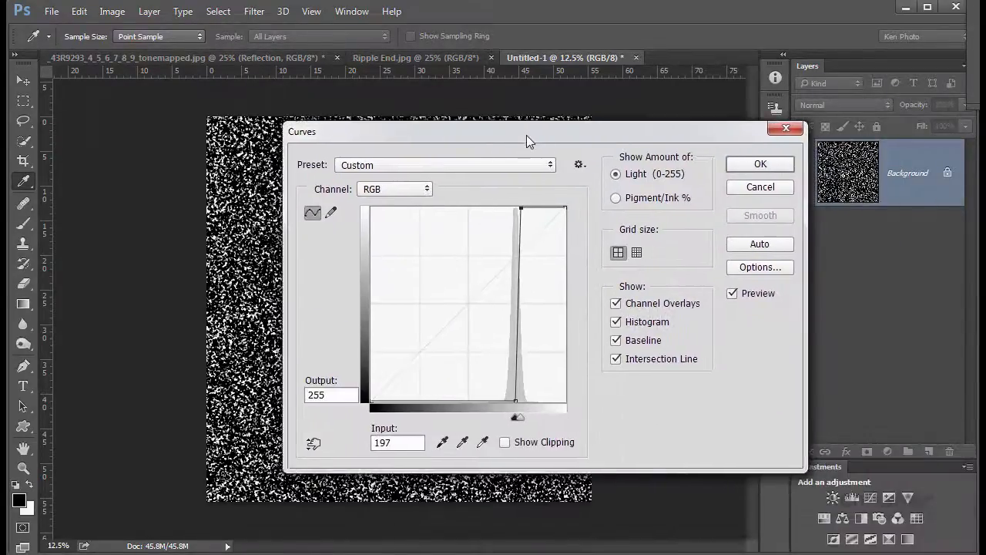
{"action": "left_click", "coordinate": [758, 167]}
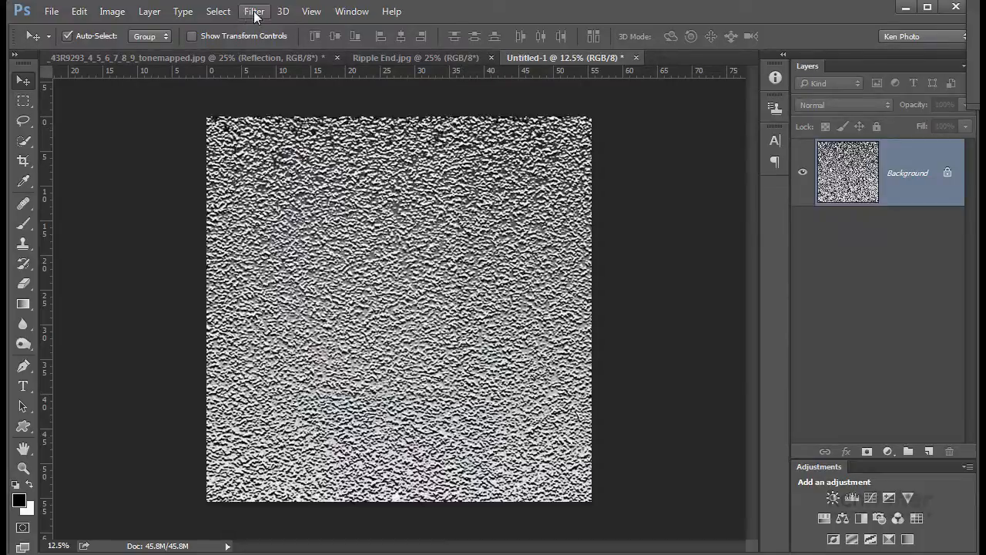
- Apply the Bas Relief sketch filter from the Filter Gallery with Detail 2, Smoothness 2 and light from Bottom
{"action": "left_click", "coordinate": [256, 13]}
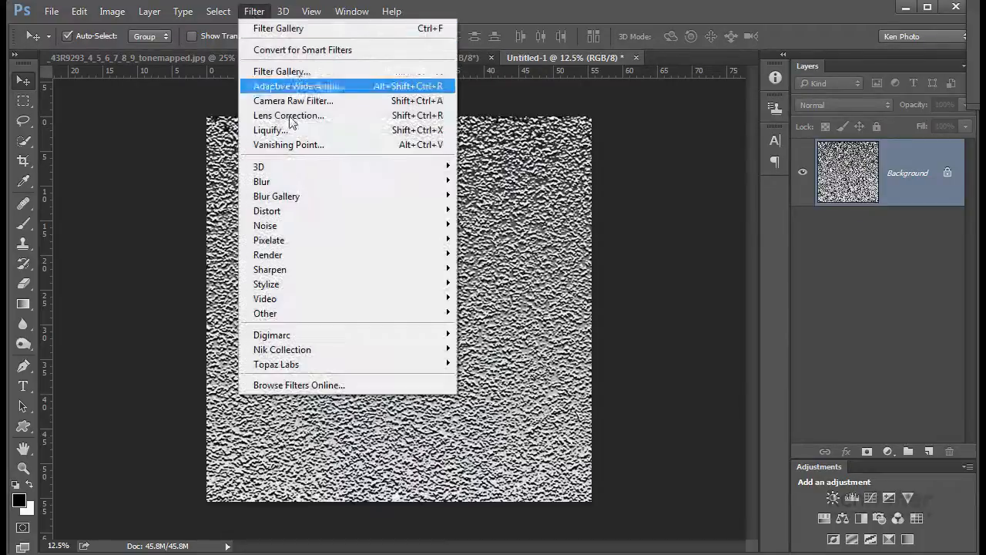
{"action": "left_click", "coordinate": [304, 72]}
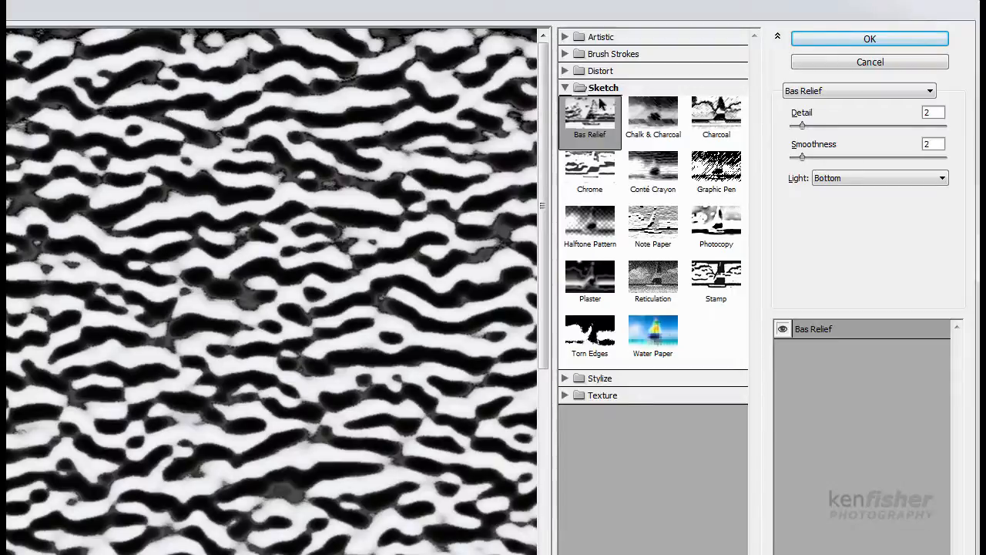
{"action": "left_click", "coordinate": [872, 39]}
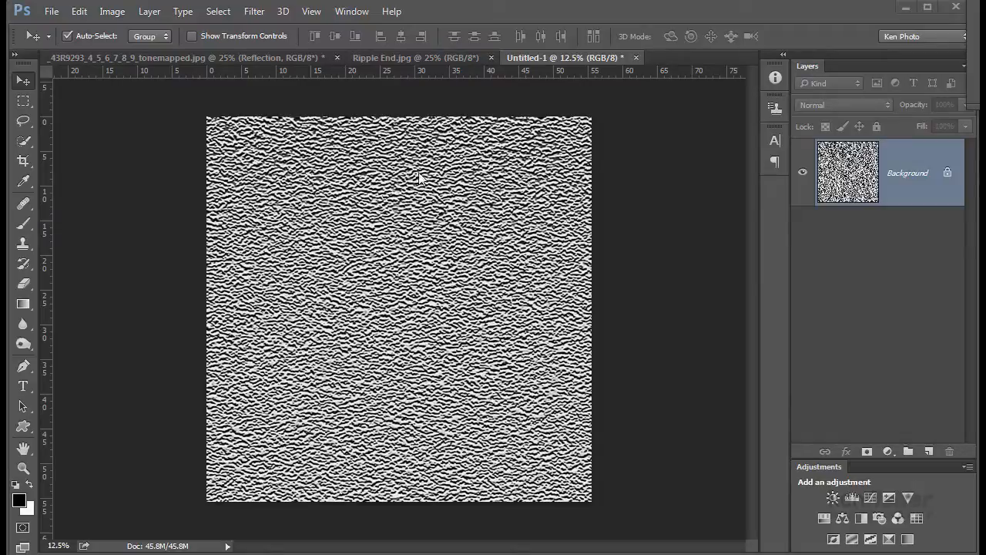
- Apply a Motion Blur to the texture with an angle of 0° and a distance of 40 pixels
{"action": "left_click", "coordinate": [254, 15]}
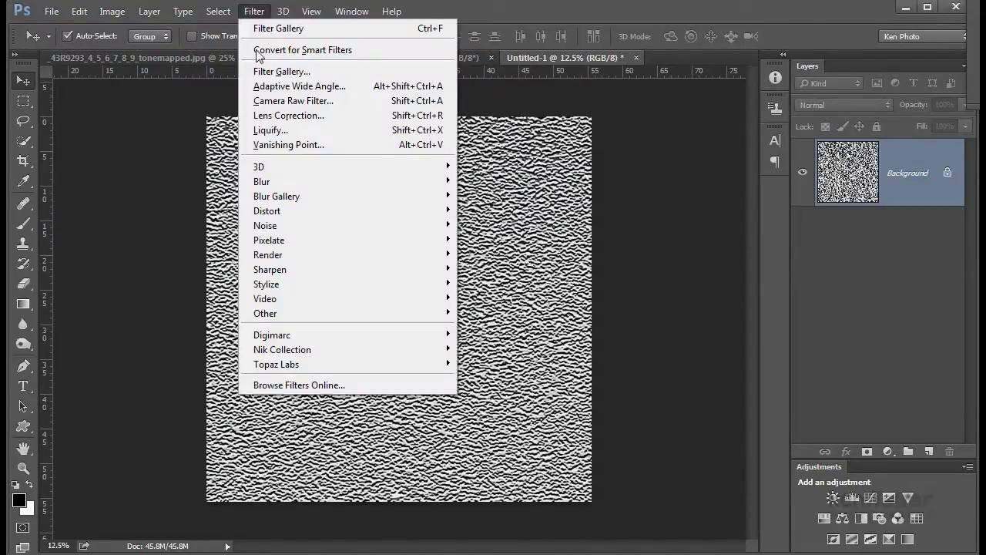
{"action": "mouse_move", "coordinate": [270, 180]}
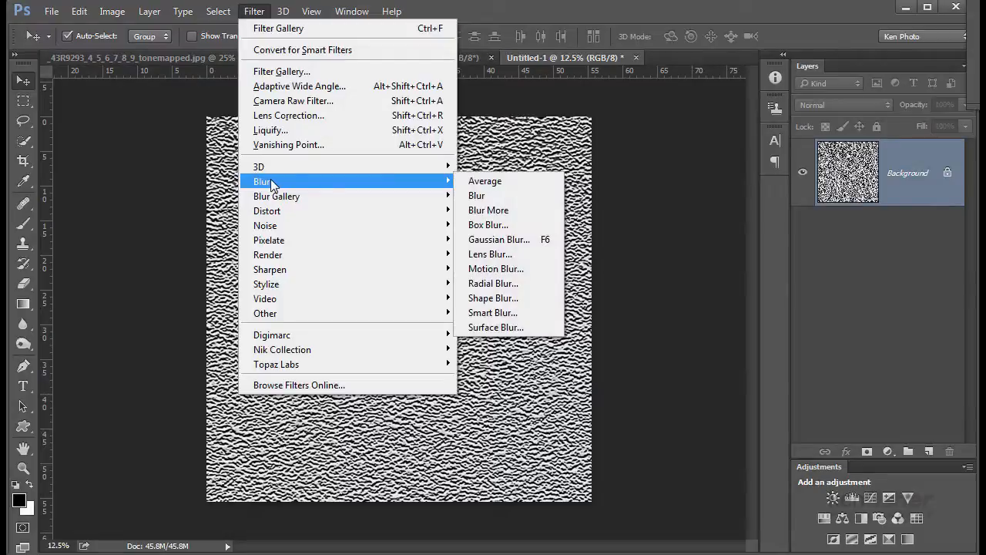
{"action": "left_click", "coordinate": [499, 270]}
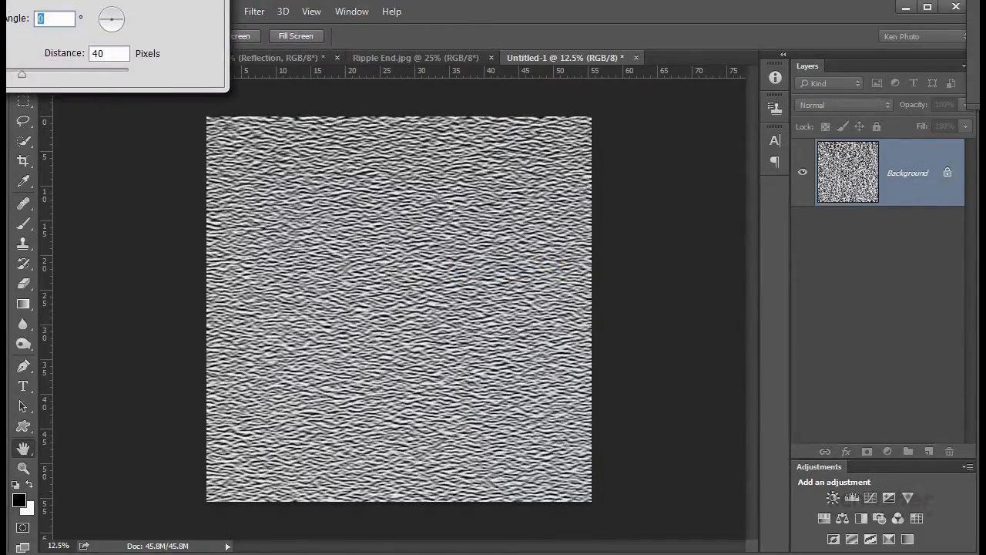
{"action": "left_click_drag", "start_coordinate": [125, 0], "coordinate": [486, 150]}
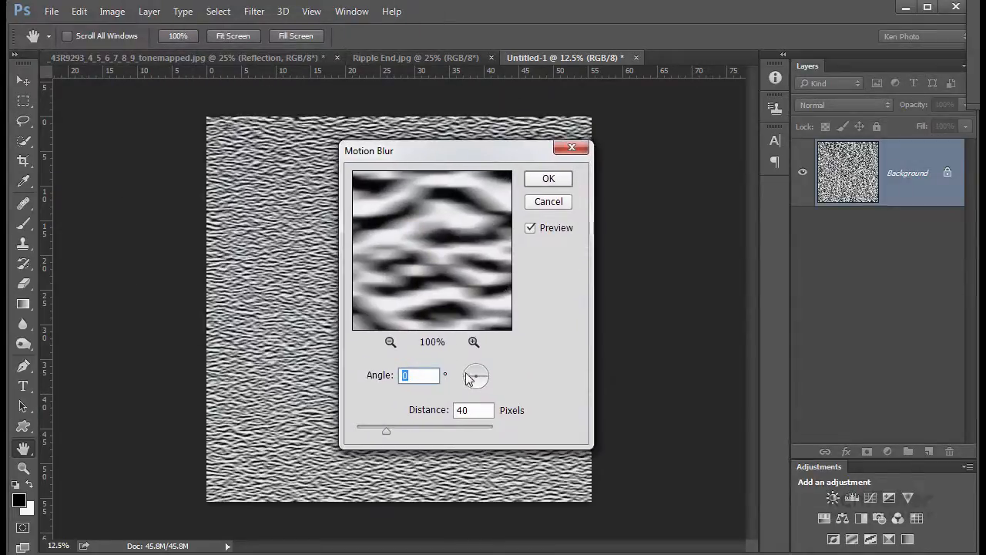
{"action": "left_click_drag", "start_coordinate": [483, 378], "coordinate": [489, 379]}
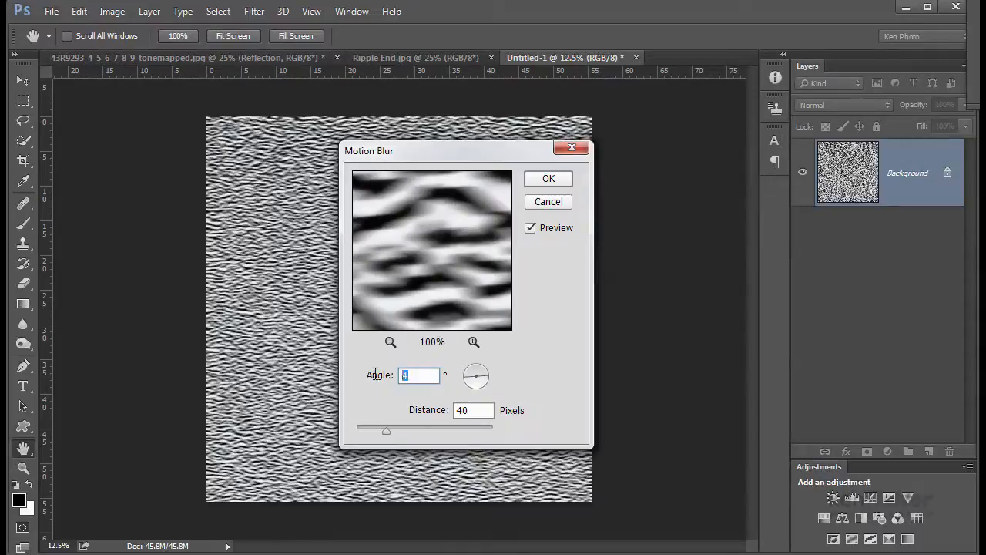
{"action": "type", "text": "0"}
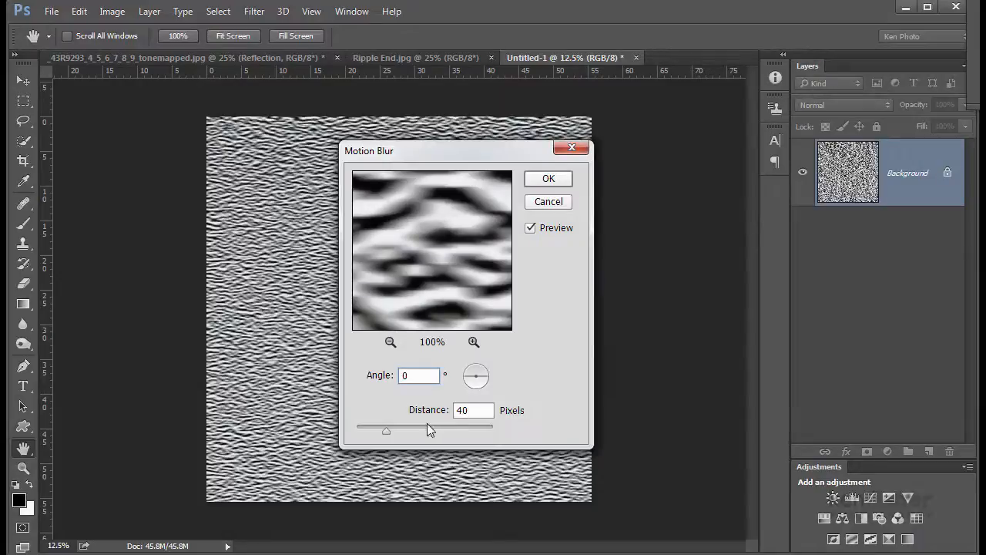
{"action": "left_click", "coordinate": [547, 182]}
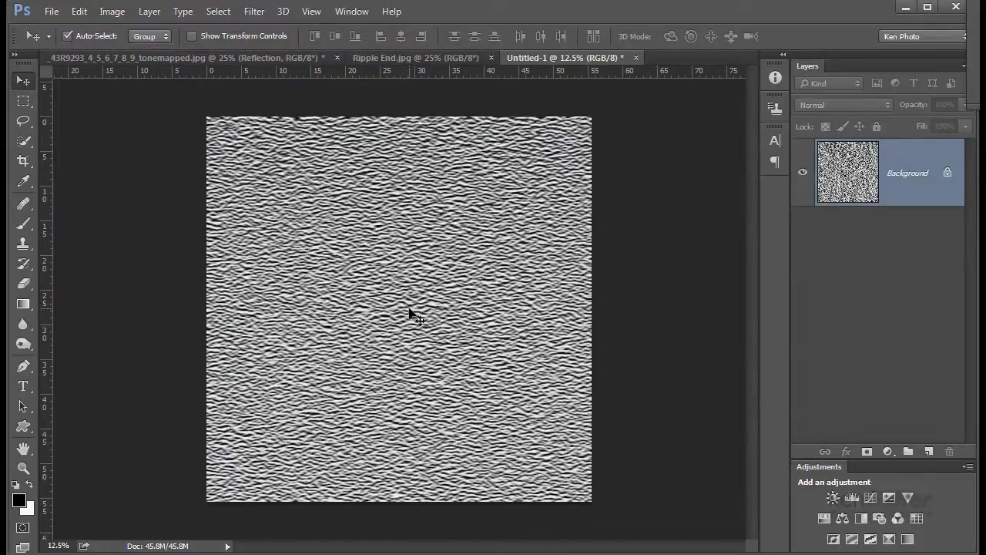
- Move the ripple texture into the castle photo document as a new layer above Reflection
{"action": "left_click_drag", "start_coordinate": [406, 309], "coordinate": [343, 217]}
{"action": "left_click_drag", "start_coordinate": [378, 284], "coordinate": [378, 286]}
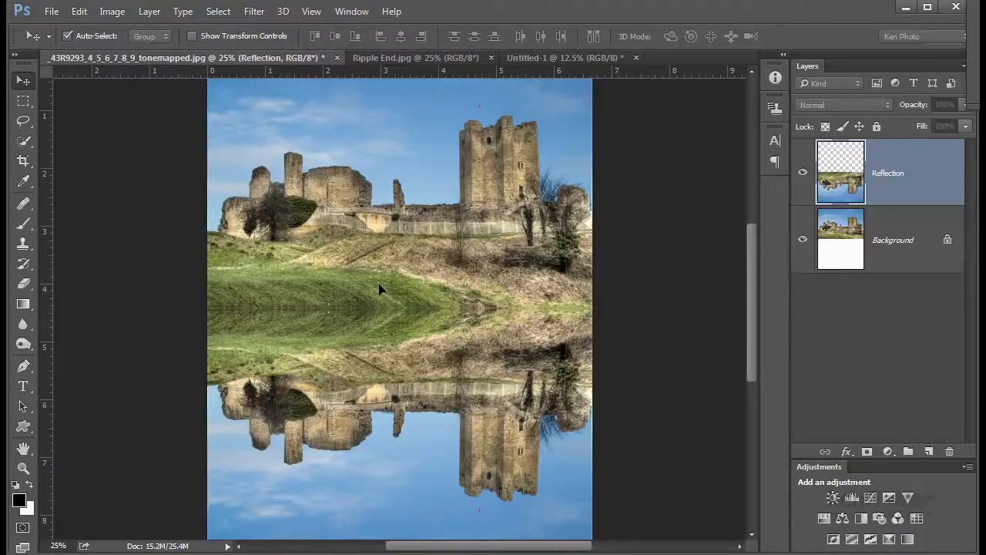
{"action": "left_click", "coordinate": [311, 0]}
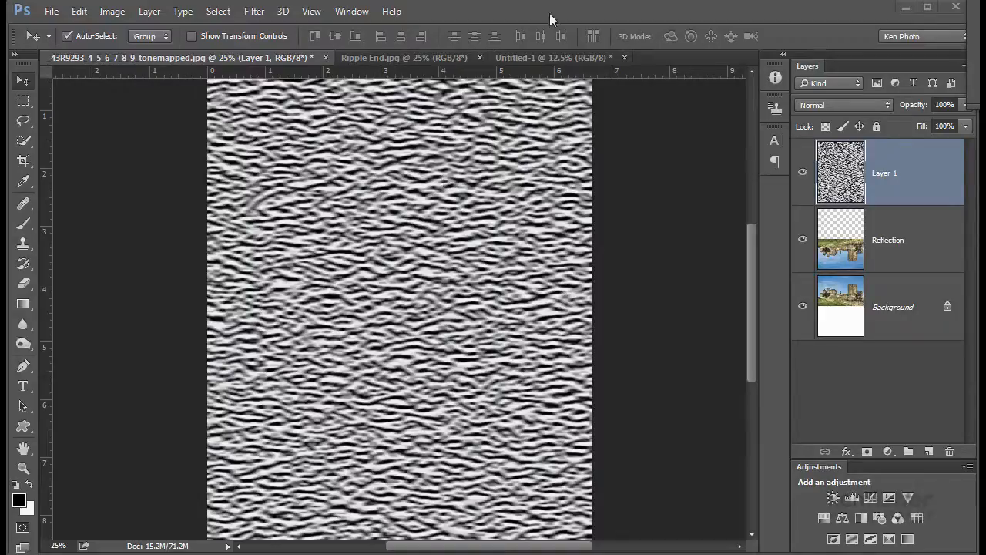
- Free-transform the ripple texture to fill the lower half of the image, then stretch its bottom corners outward for perspective
{"action": "key", "text": "ctrl+t"}
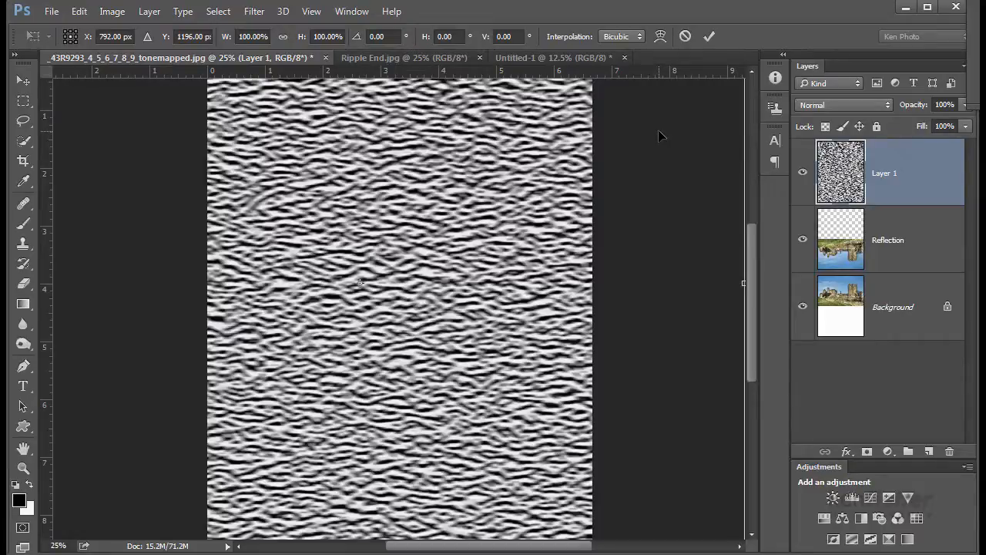
{"action": "key", "text": "ctrl+minus"}
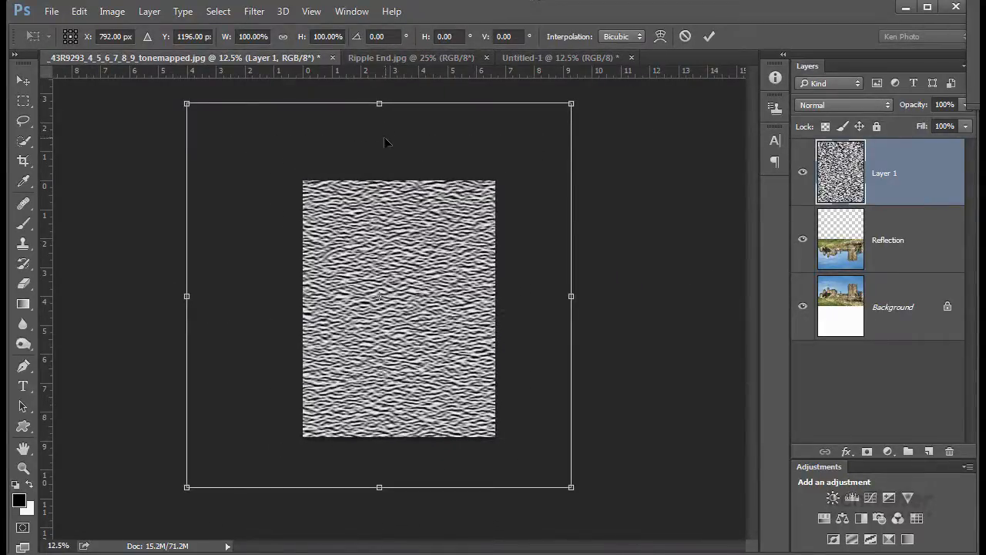
{"action": "left_click_drag", "start_coordinate": [387, 142], "coordinate": [404, 142]}
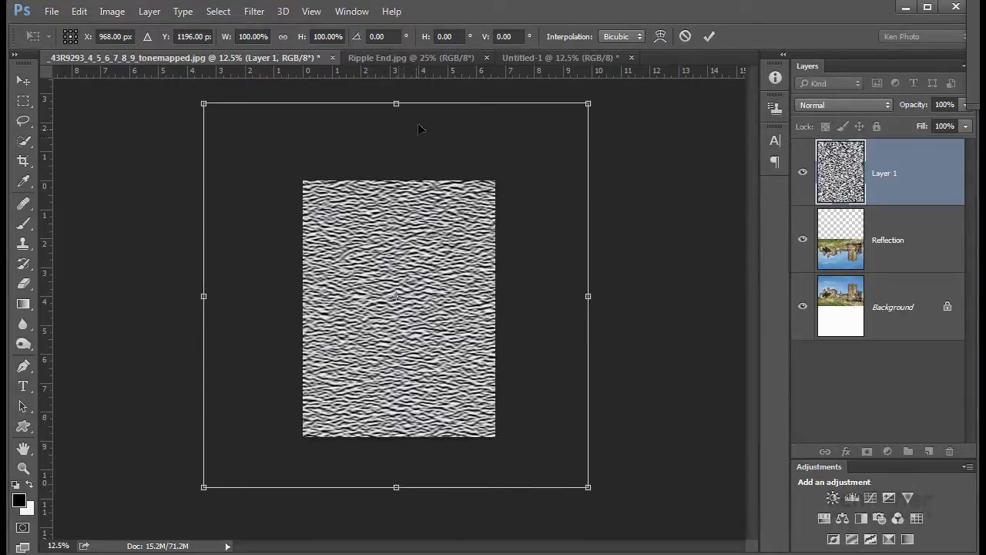
{"action": "left_click_drag", "start_coordinate": [396, 107], "coordinate": [400, 310]}
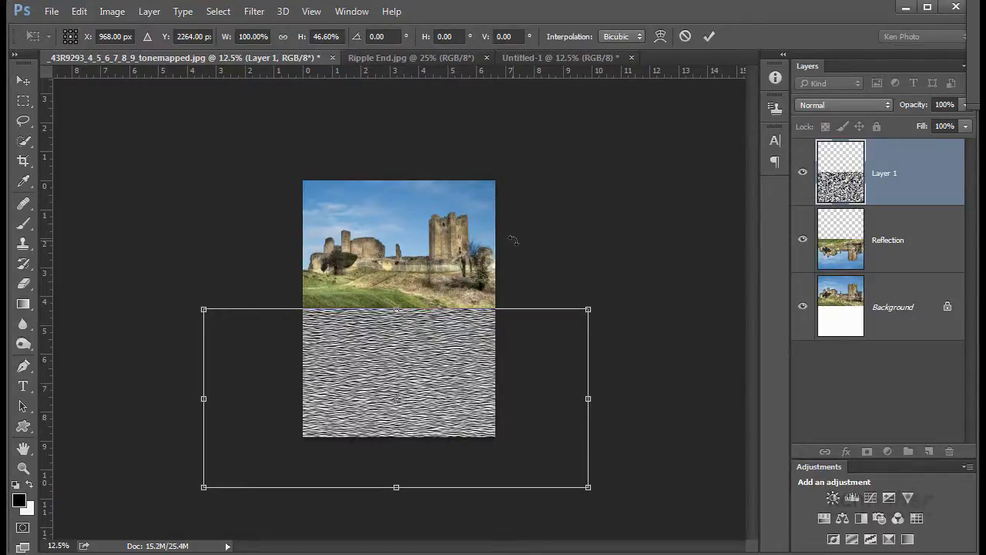
{"action": "key", "text": "ctrl+minus"}
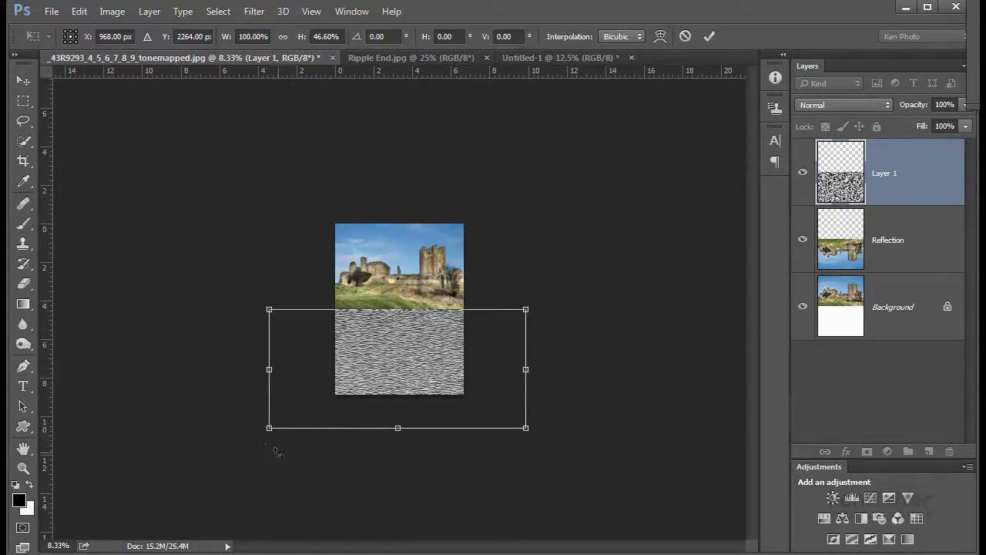
{"action": "left_click_drag", "start_coordinate": [269, 432], "coordinate": [86, 388]}
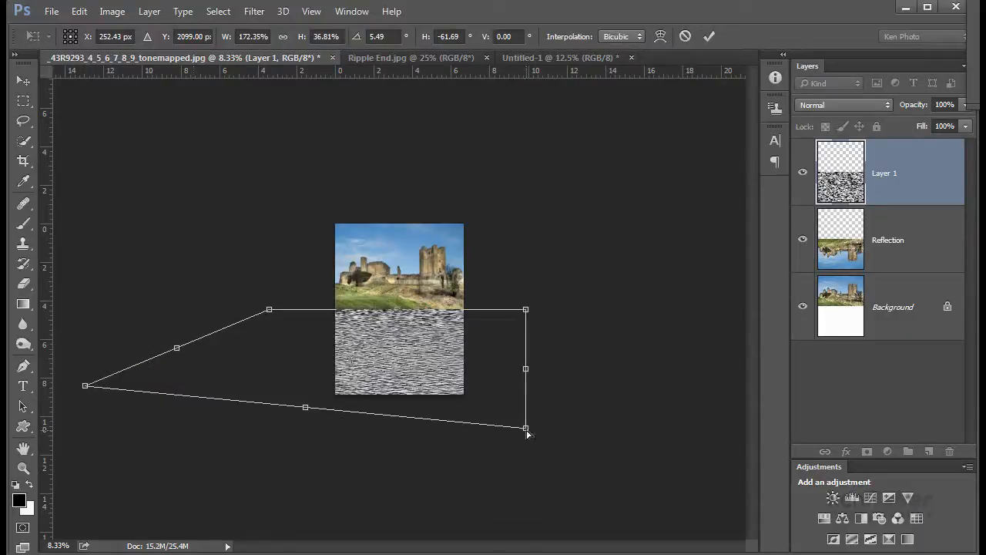
{"action": "left_click_drag", "start_coordinate": [527, 432], "coordinate": [723, 405]}
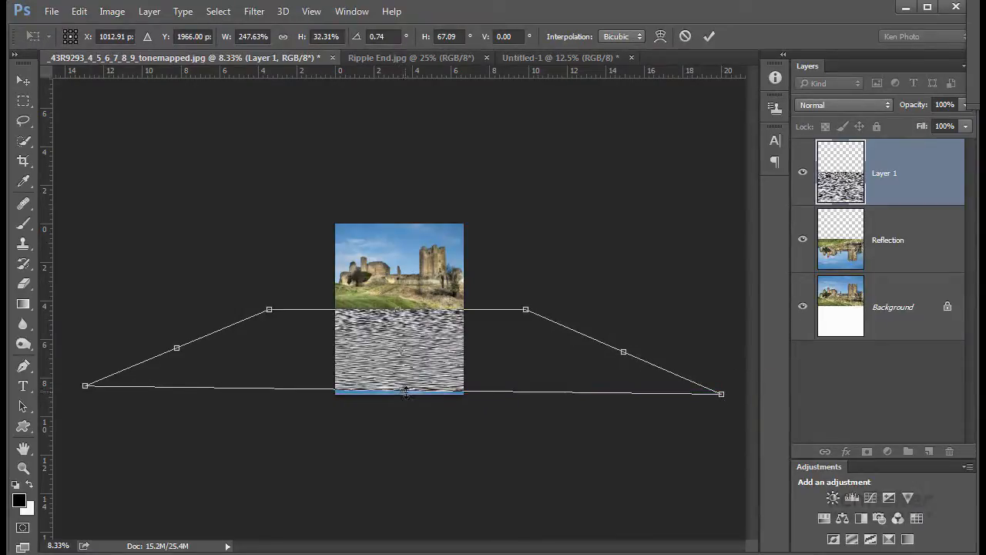
{"action": "left_click_drag", "start_coordinate": [403, 390], "coordinate": [402, 394]}
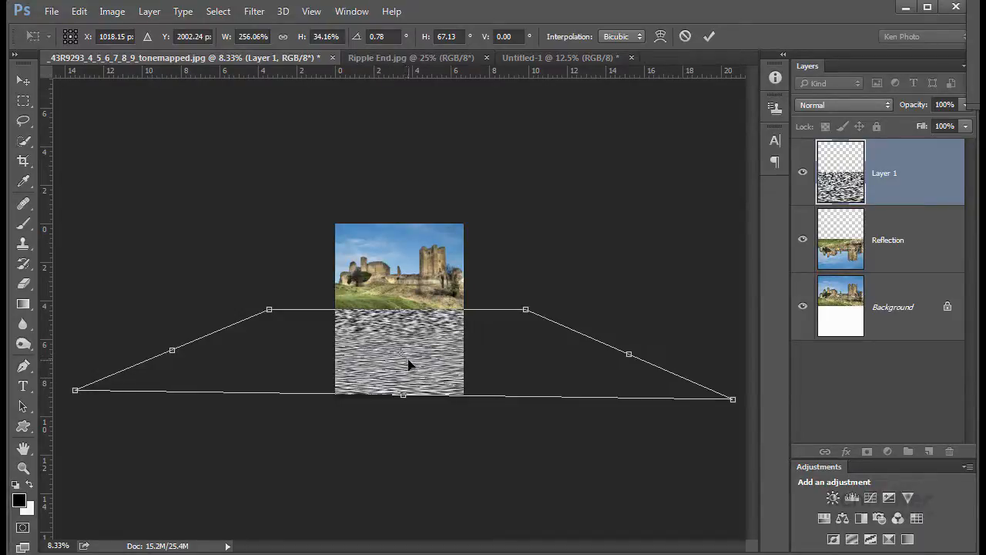
{"action": "key", "text": "Return"}
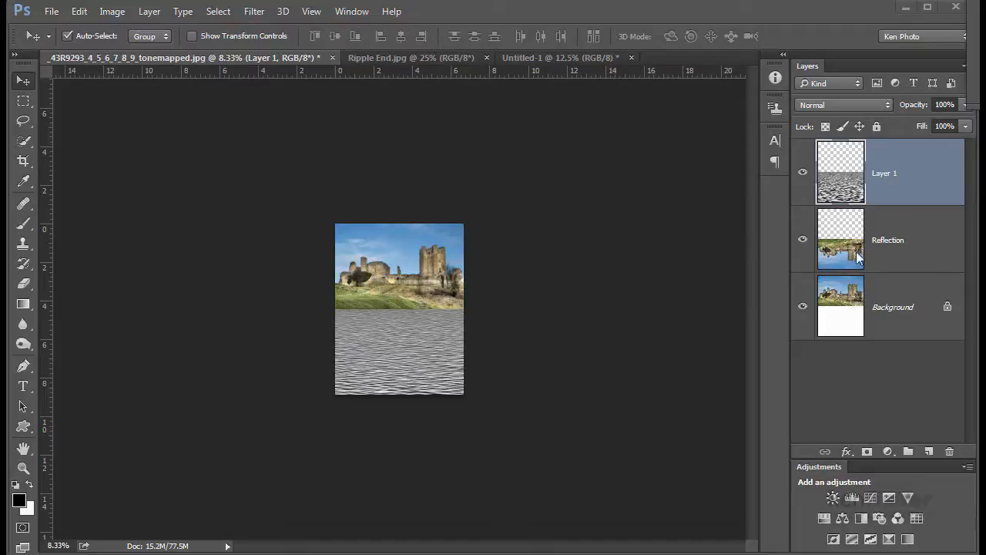
- Load the Reflection layer's pixels as a selection and copy the selected texture onto a new layer
{"action": "key", "text": "ctrl"}
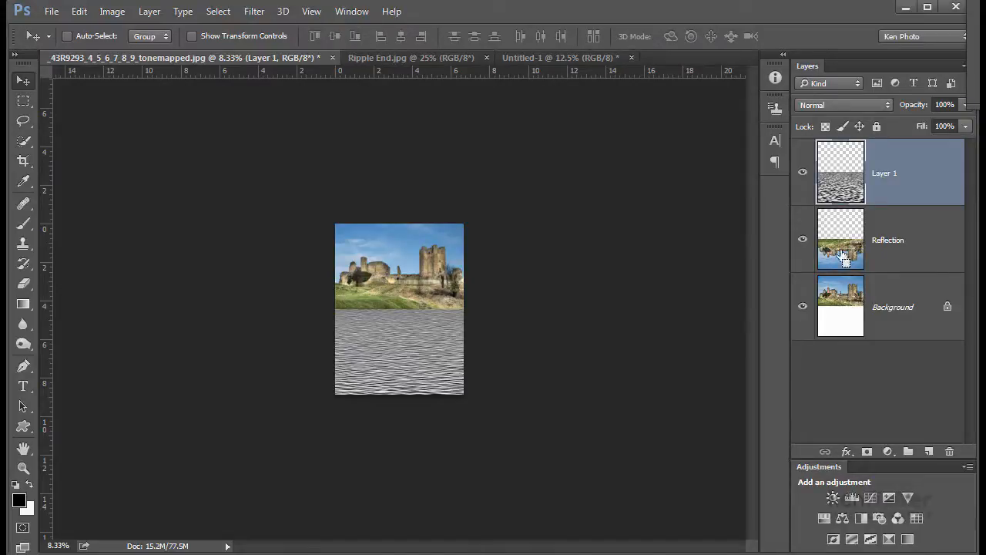
{"action": "left_click", "coordinate": [844, 258], "text": "ctrl"}
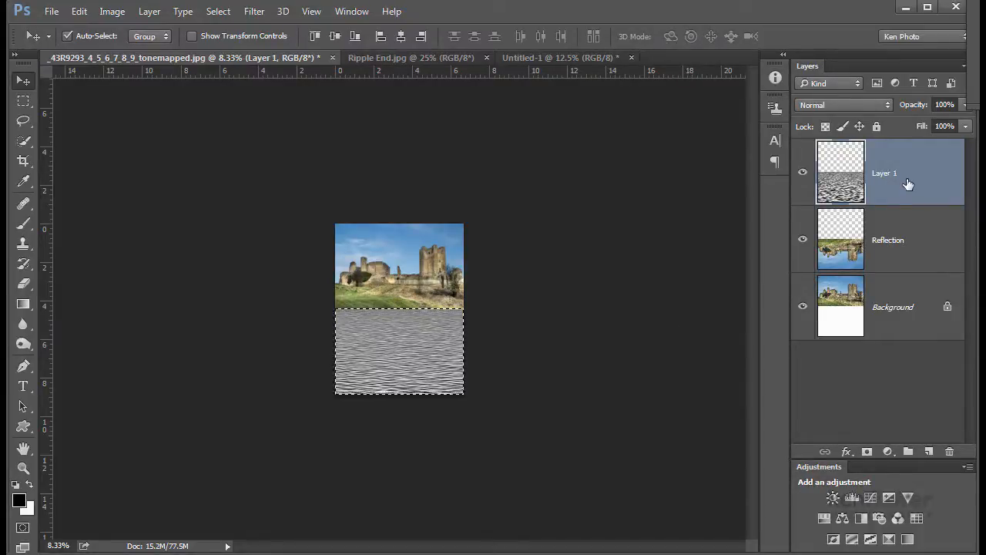
{"action": "key", "text": "ctrl"}
{"action": "key", "text": "ctrl+j"}
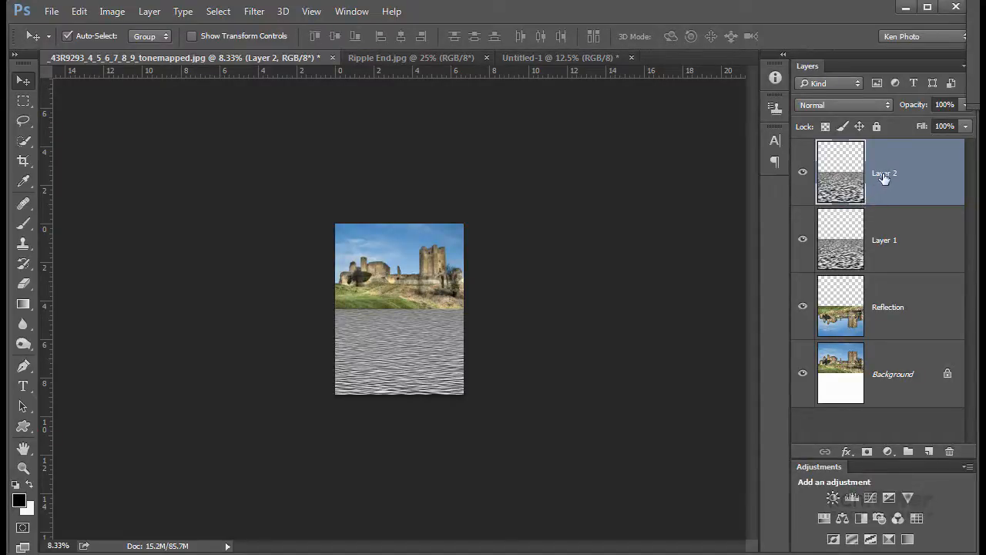
- Rename the new layer to texture and delete the original Layer 1
{"action": "double_click", "coordinate": [886, 175]}
{"action": "type", "text": "texture"}
{"action": "key", "text": "Return"}
{"action": "left_click", "coordinate": [928, 248]}
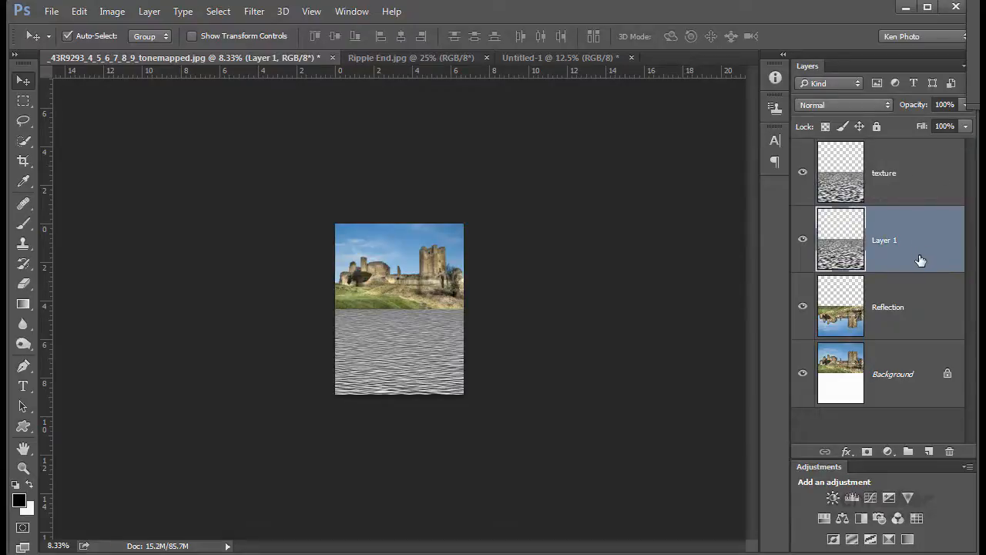
{"action": "left_click_drag", "start_coordinate": [925, 257], "coordinate": [948, 451]}
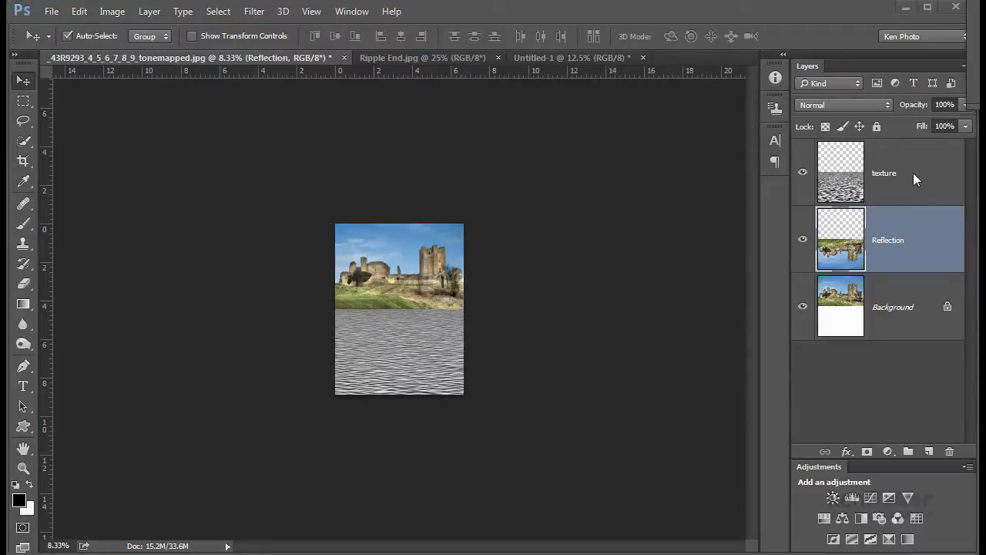
- Duplicate the texture layer into a new document named waves
{"action": "left_click", "coordinate": [912, 174]}
{"action": "right_click", "coordinate": [913, 177]}
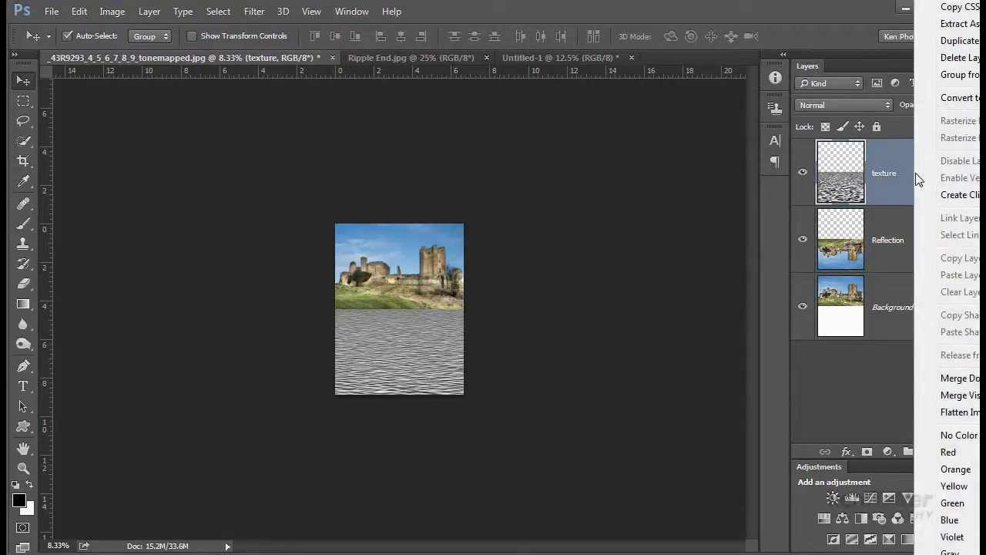
{"action": "key", "text": "Escape"}
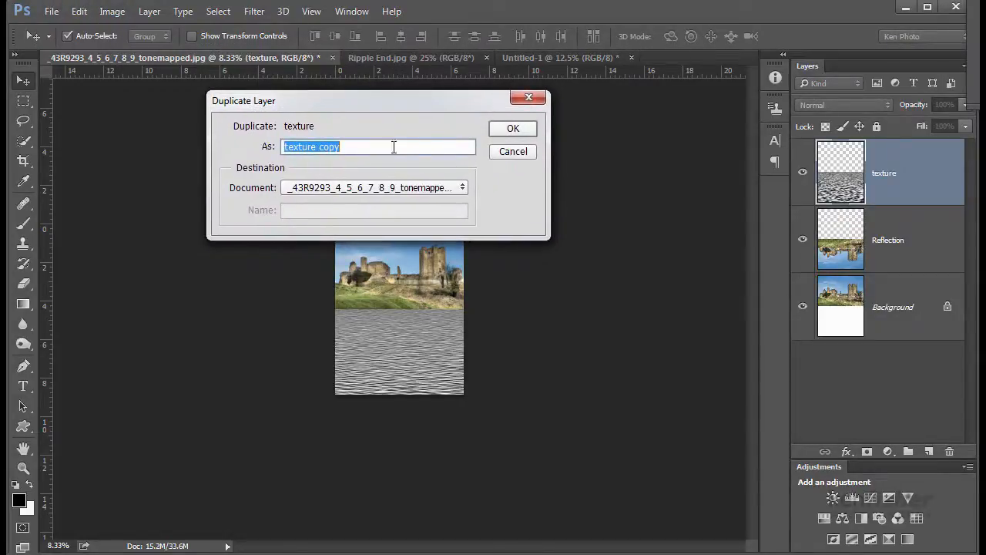
{"action": "left_click", "coordinate": [460, 188]}
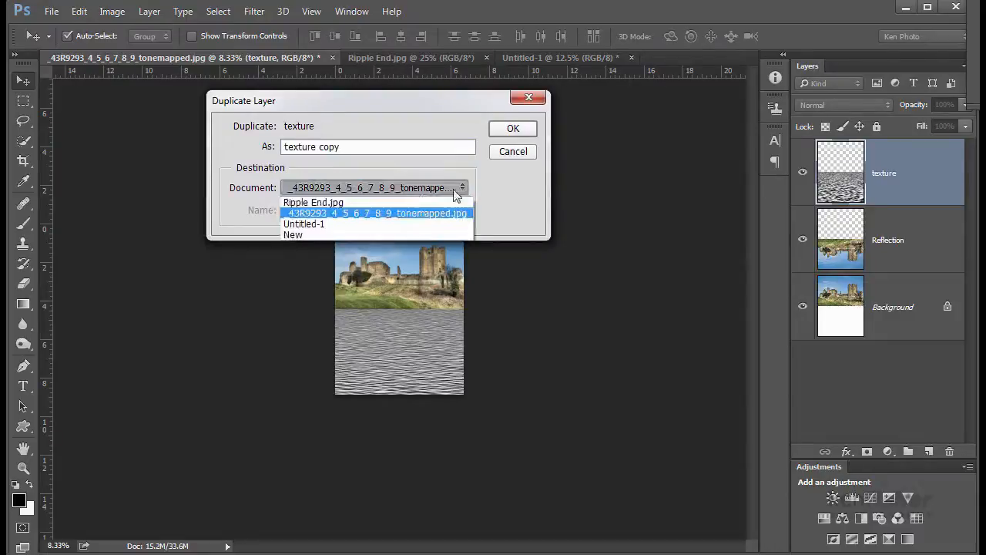
{"action": "left_click", "coordinate": [318, 234]}
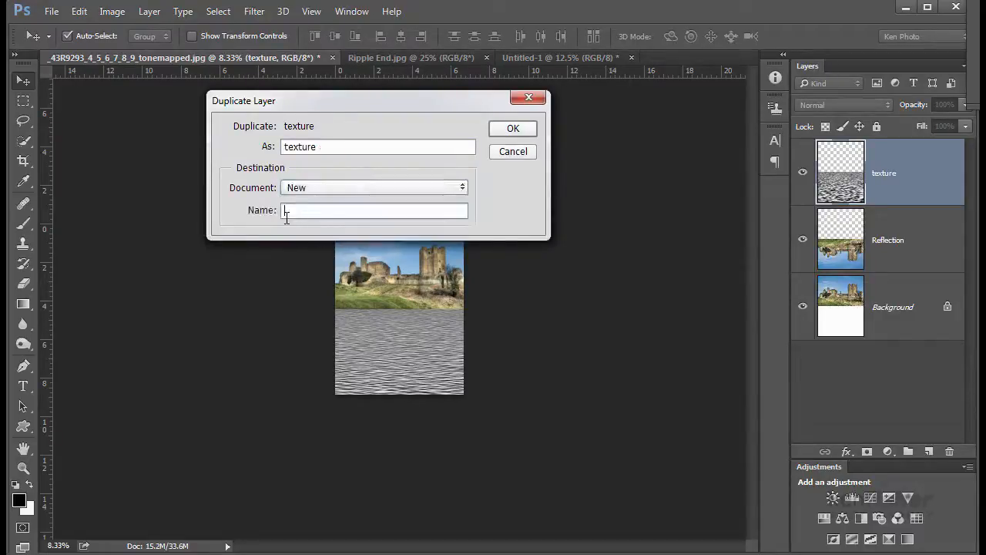
{"action": "left_click", "coordinate": [345, 220]}
{"action": "type", "text": "R"}
{"action": "key", "text": "BackSpace"}
{"action": "type", "text": "waves"}
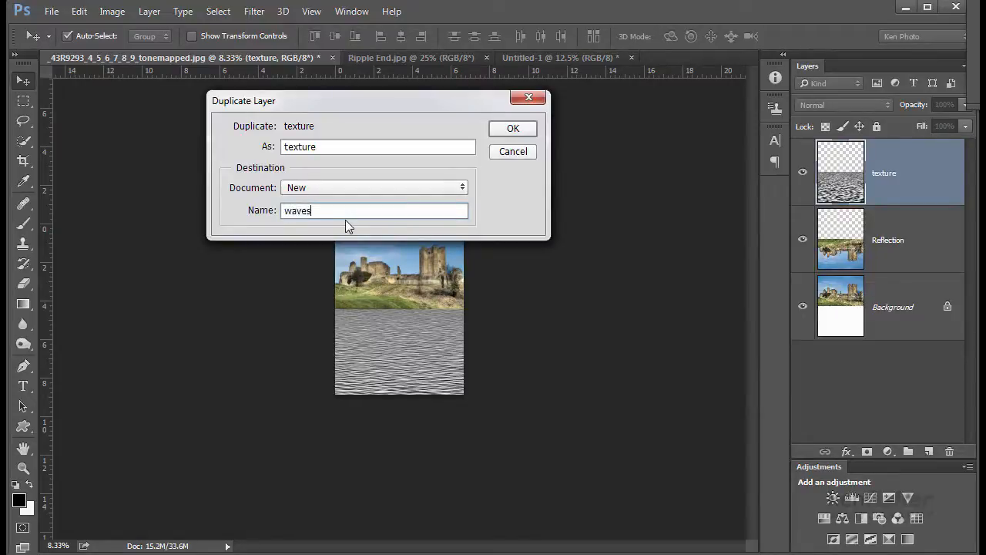
{"action": "left_click", "coordinate": [513, 130]}
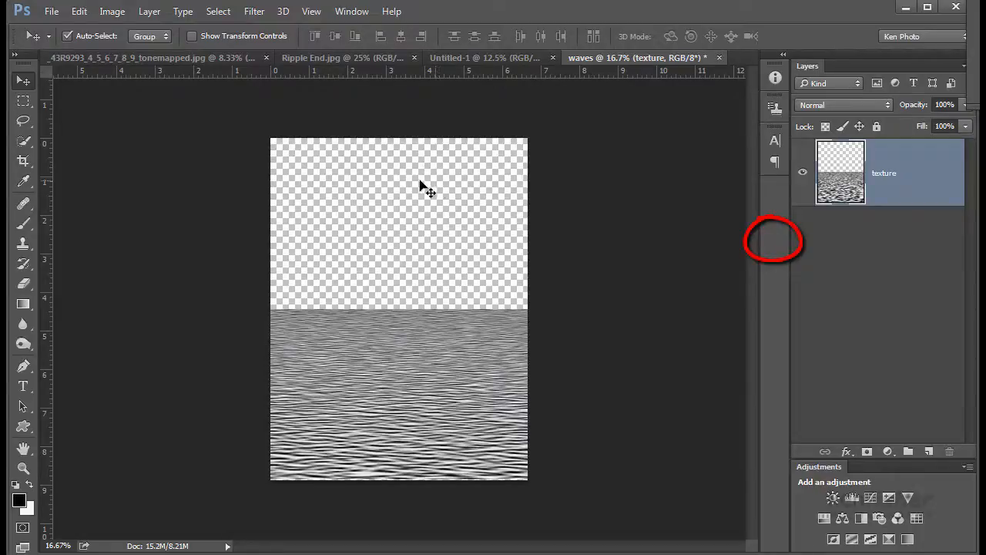
- Trim away the transparent pixels on all sides of the waves document
{"action": "left_click", "coordinate": [111, 12]}
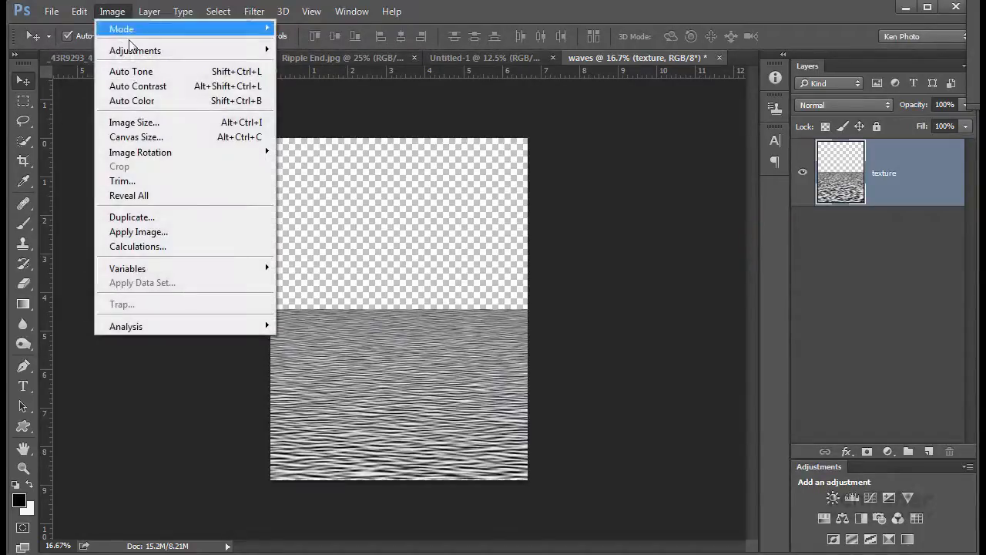
{"action": "left_click", "coordinate": [150, 180]}
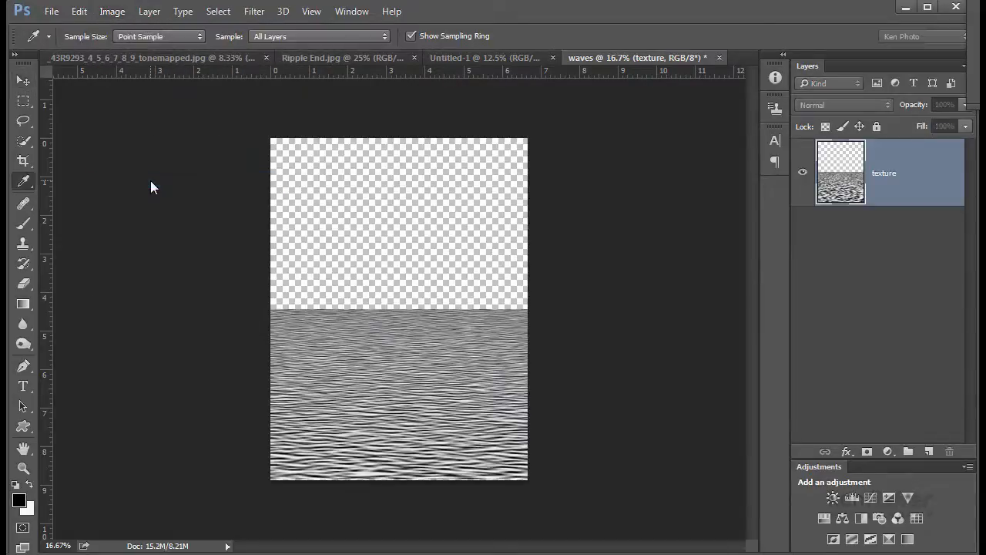
{"action": "left_click_drag", "start_coordinate": [227, 0], "coordinate": [238, 173]}
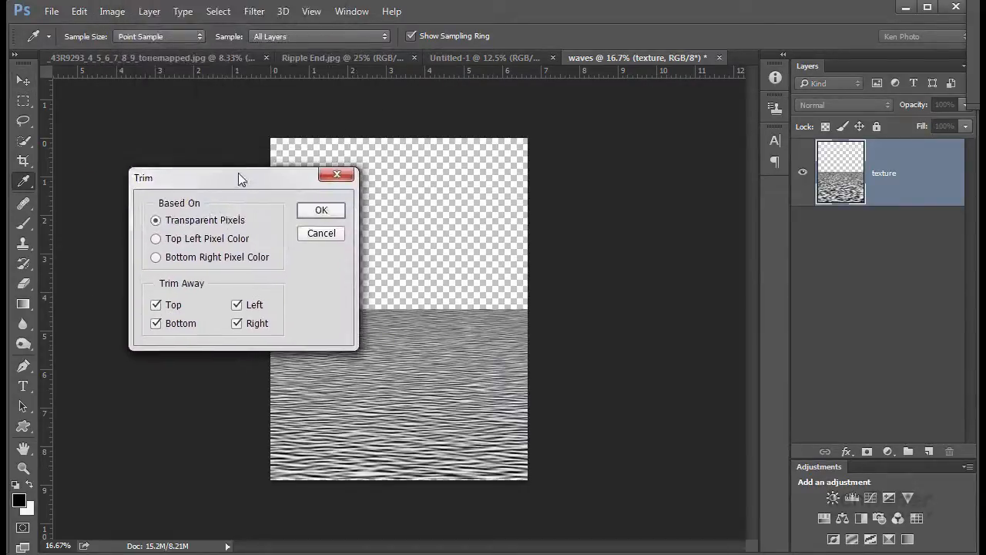
{"action": "left_click", "coordinate": [322, 210]}
{"action": "key", "text": "v"}
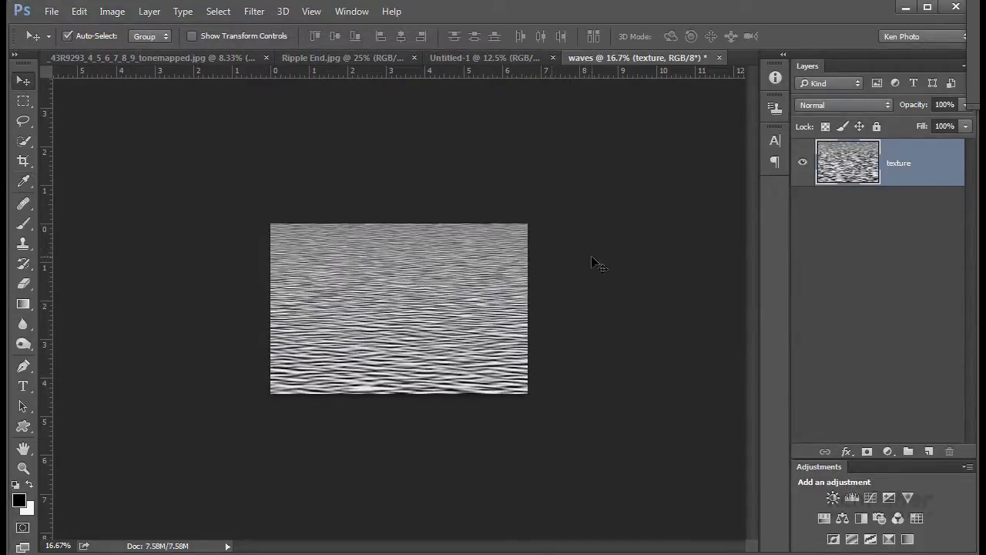
- Save the waves document as a Photoshop file named waves on the Desktop, then close it
{"action": "left_click", "coordinate": [52, 13]}
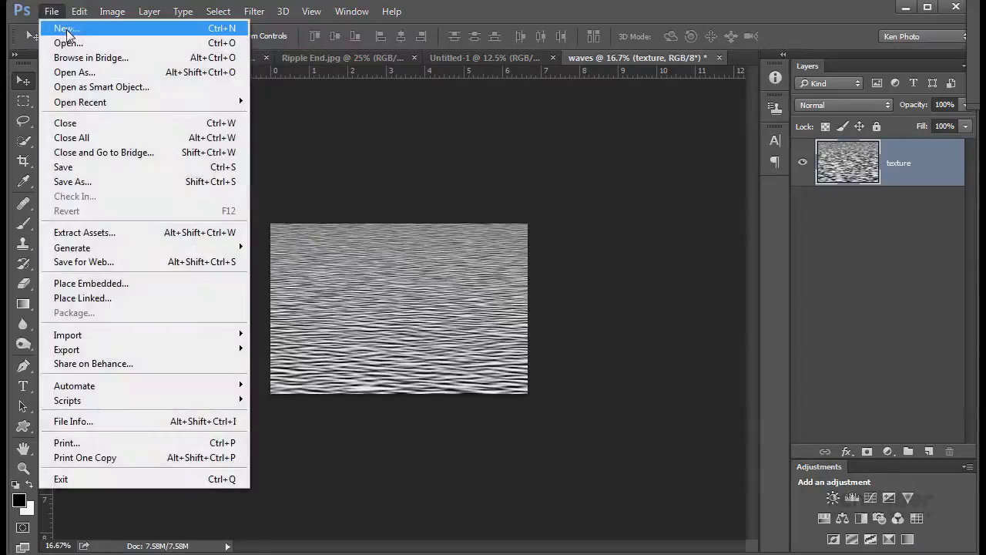
{"action": "left_click", "coordinate": [77, 181]}
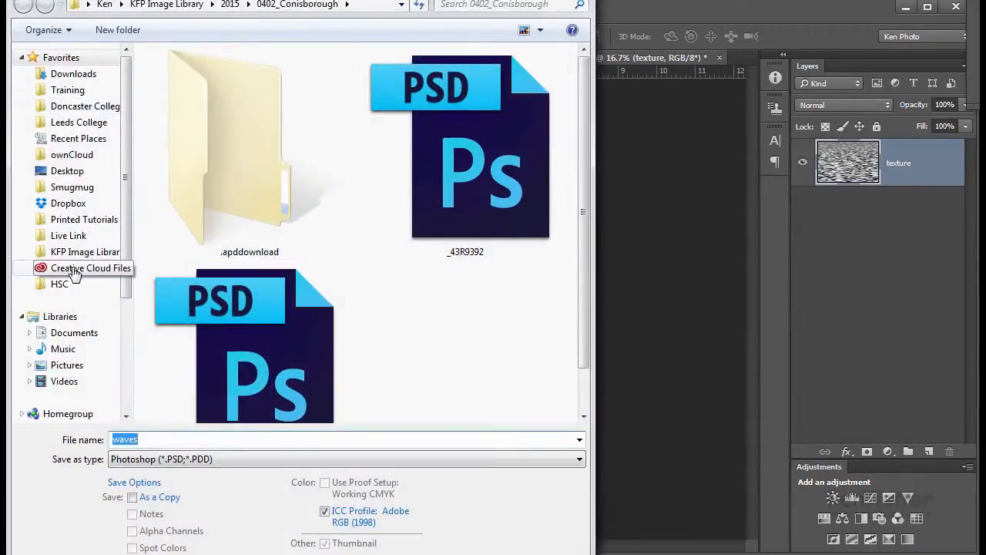
{"action": "left_click", "coordinate": [46, 170]}
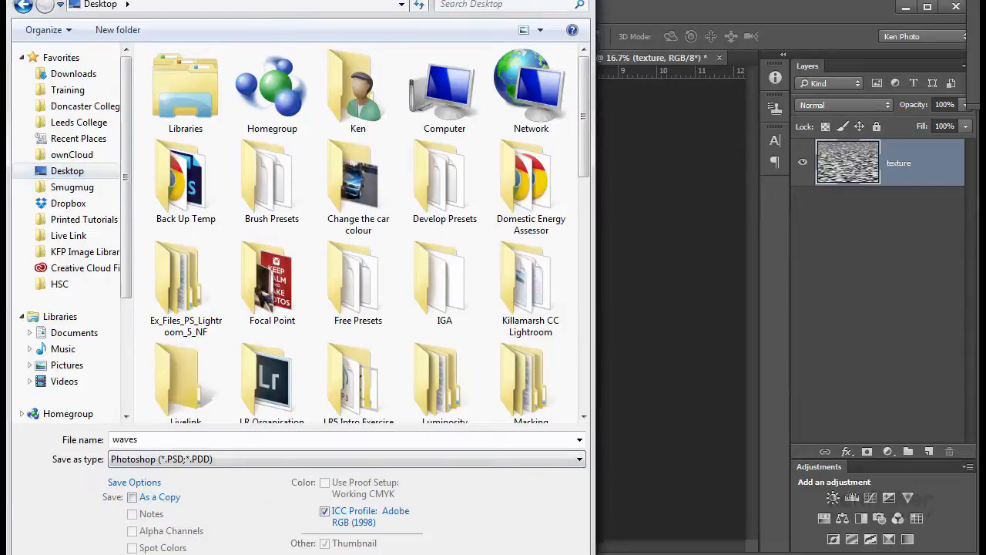
{"action": "key", "text": "Return"}
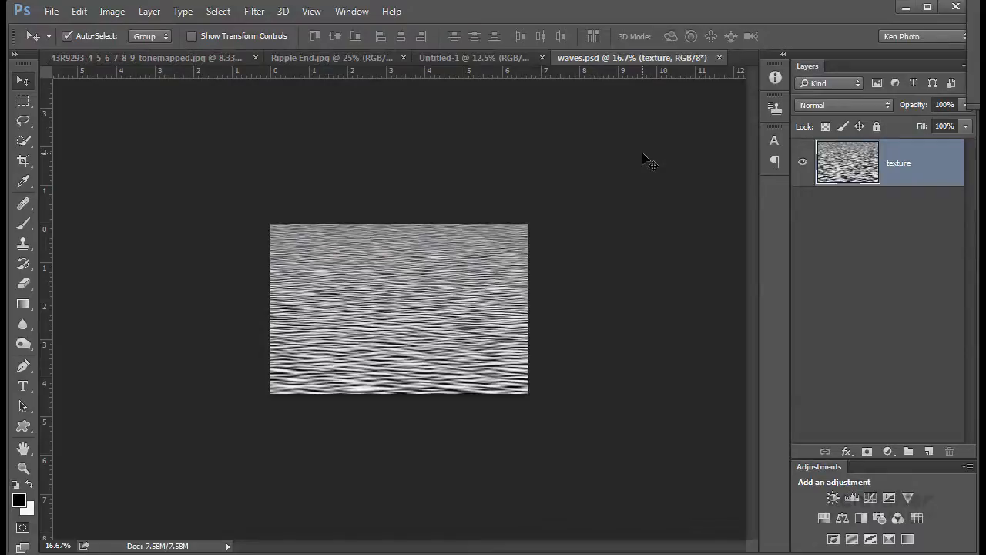
{"action": "left_click", "coordinate": [718, 58]}
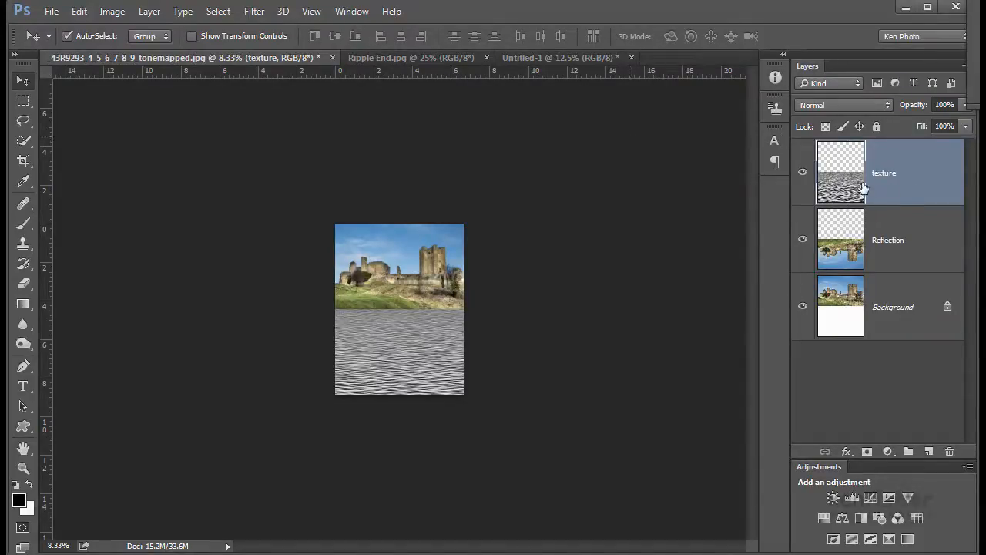
- Hide the texture layer and convert the Reflection layer to a smart object
{"action": "left_click", "coordinate": [802, 175]}
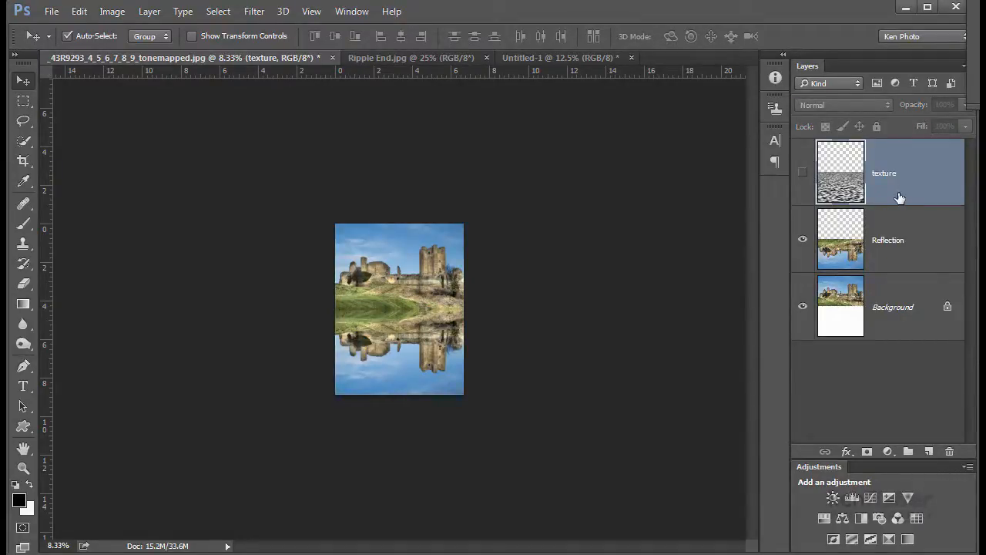
{"action": "left_click", "coordinate": [908, 253]}
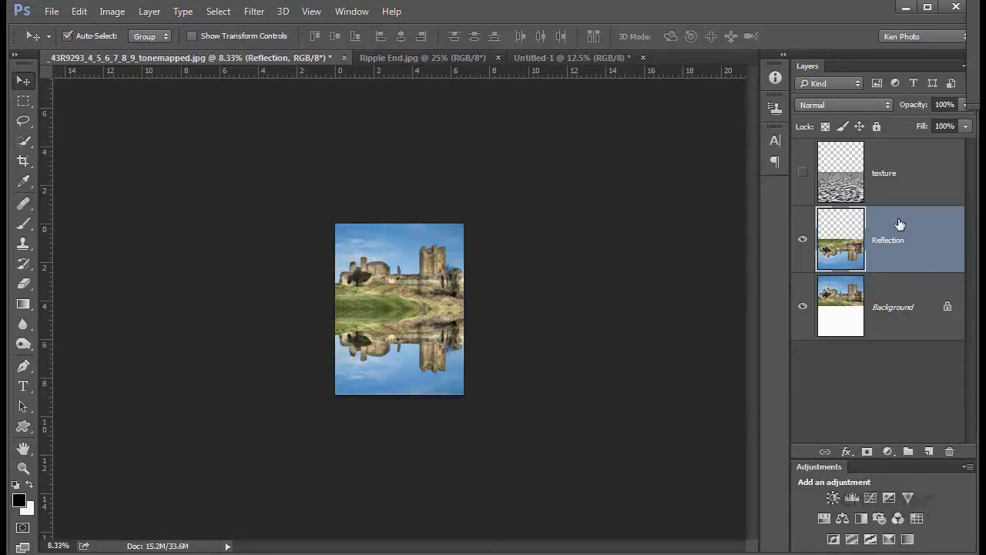
{"action": "right_click", "coordinate": [921, 227]}
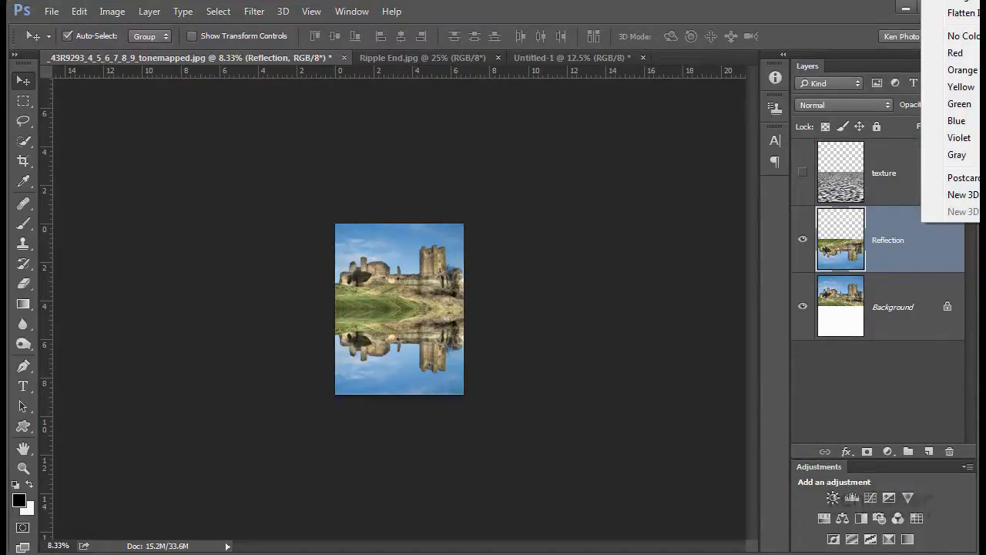
{"action": "left_click", "coordinate": [955, 2]}
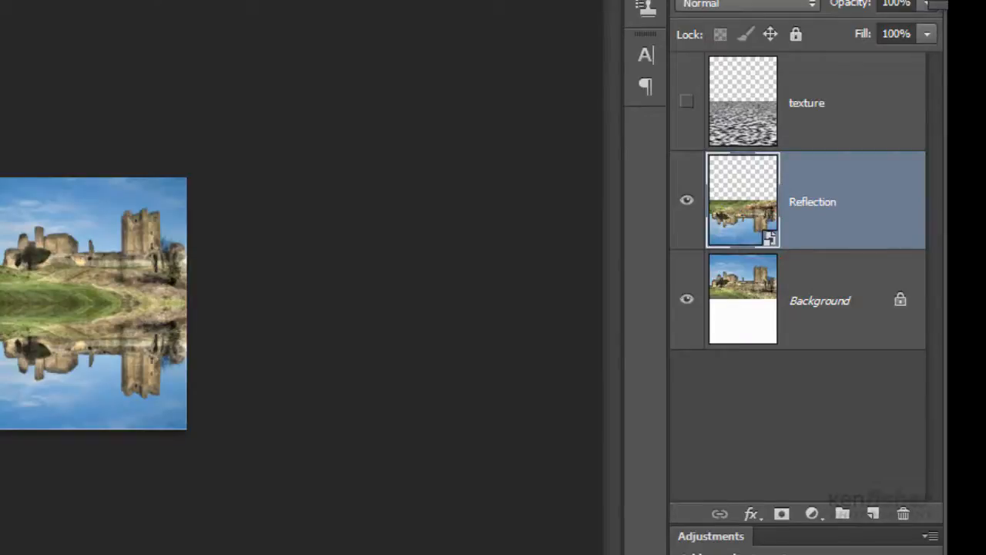
{"action": "key", "text": "alt+t"}
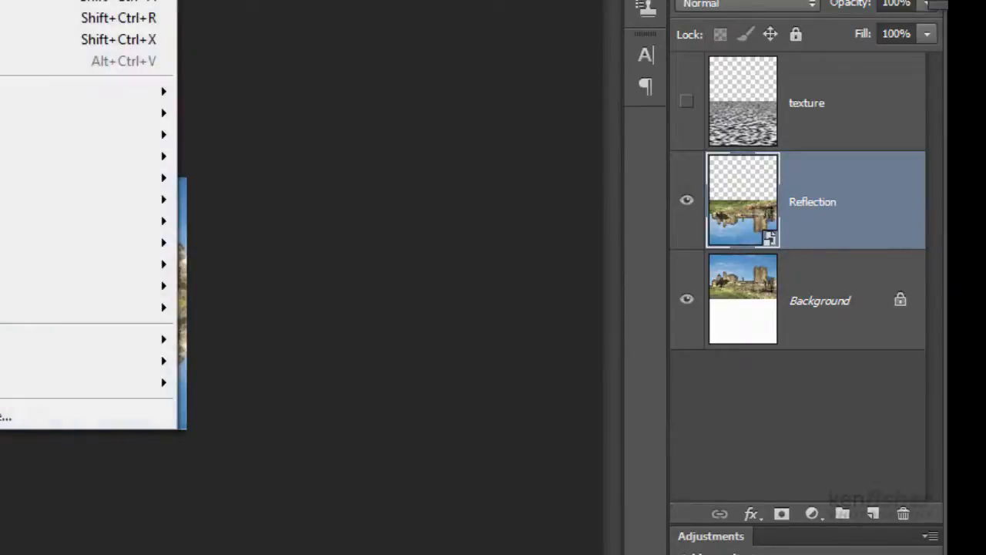
{"action": "key", "text": "Escape"}
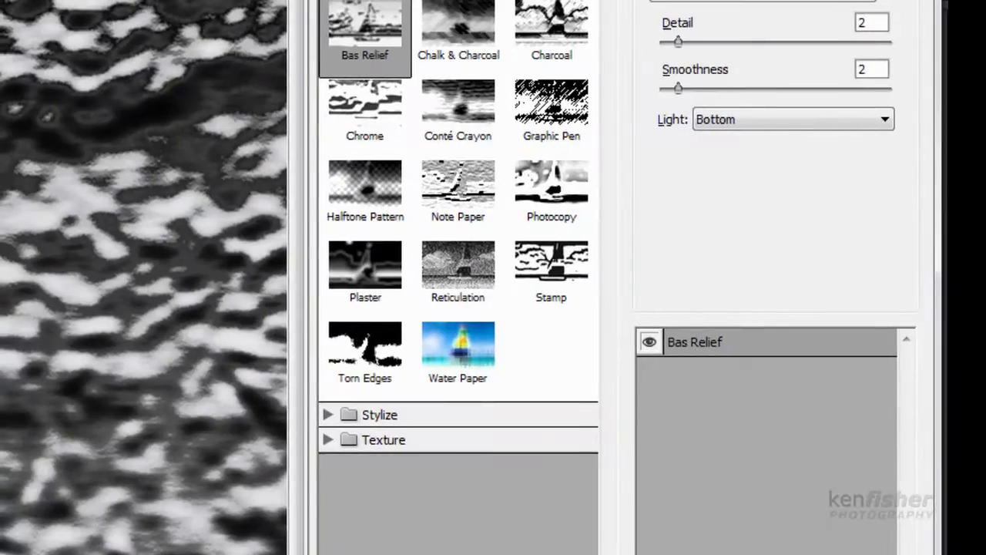
- Apply the Glass filter to the Reflection layer, loading the saved waves file as its texture
{"action": "scroll", "coordinate": [459, 231], "scroll_direction": "up", "scroll_amount": 1}
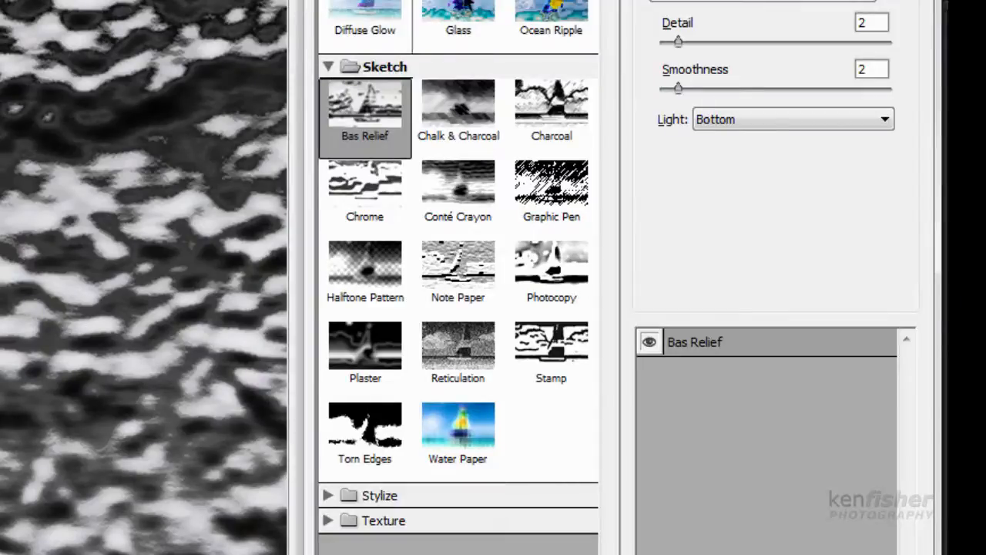
{"action": "left_click", "coordinate": [455, 10]}
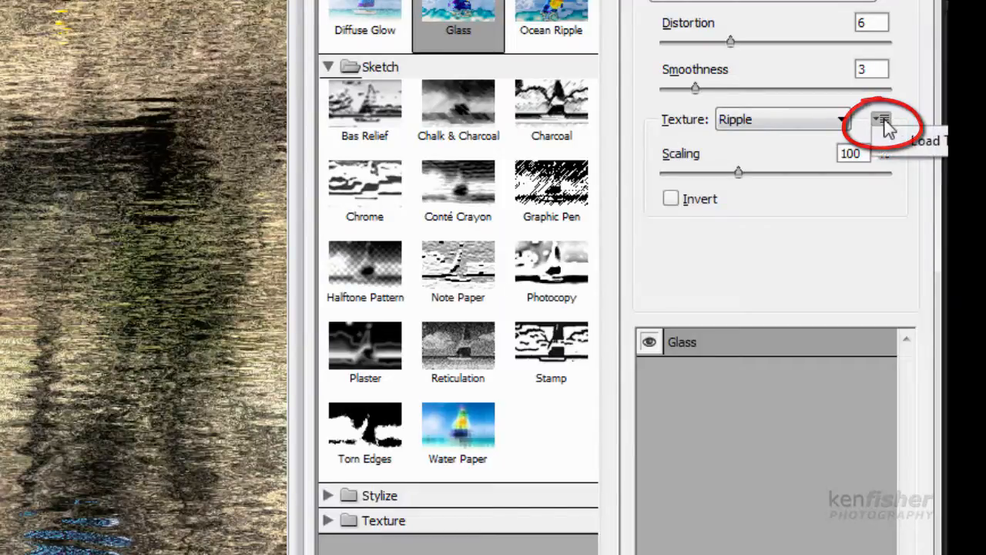
{"action": "left_click", "coordinate": [924, 141]}
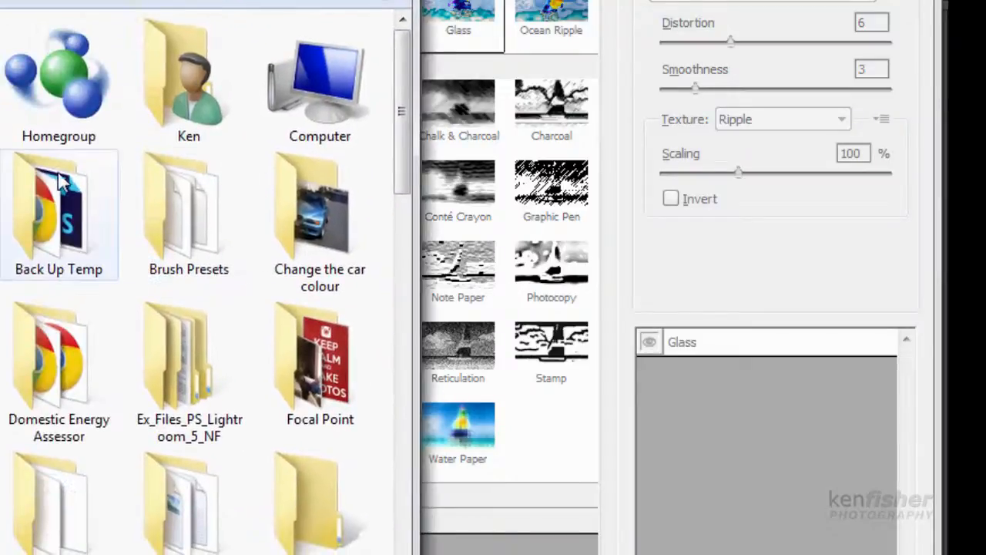
{"action": "left_click_drag", "start_coordinate": [399, 88], "coordinate": [403, 521]}
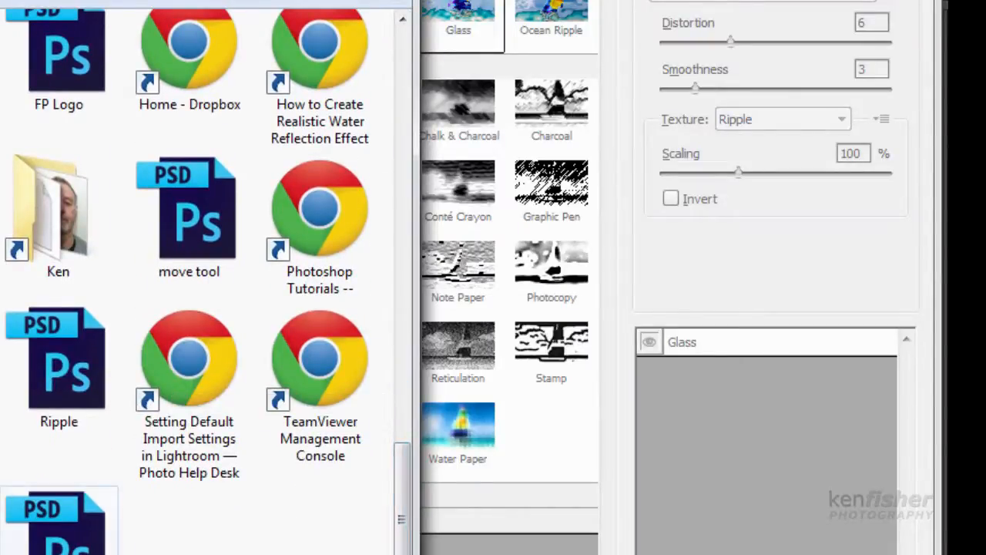
{"action": "left_click", "coordinate": [60, 544]}
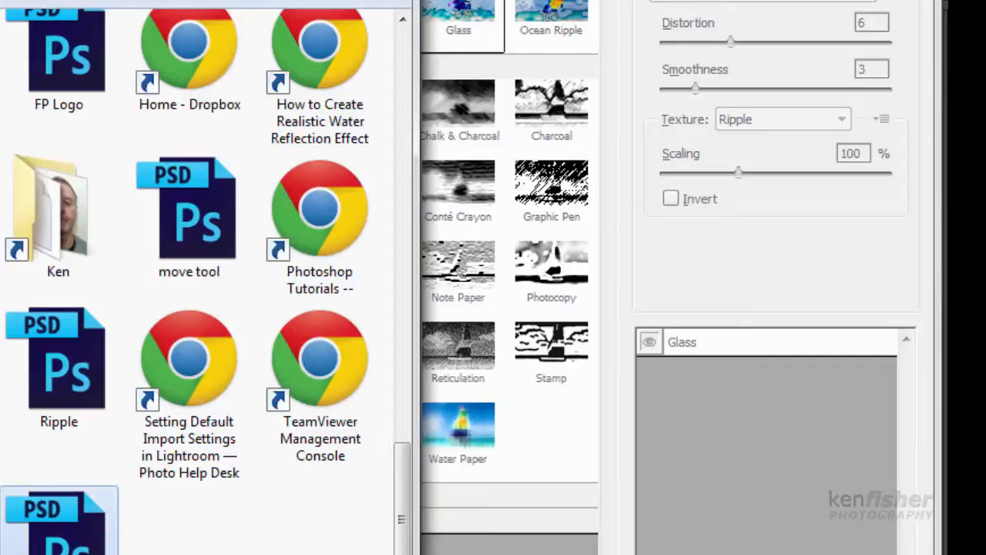
{"action": "key", "text": "Return"}
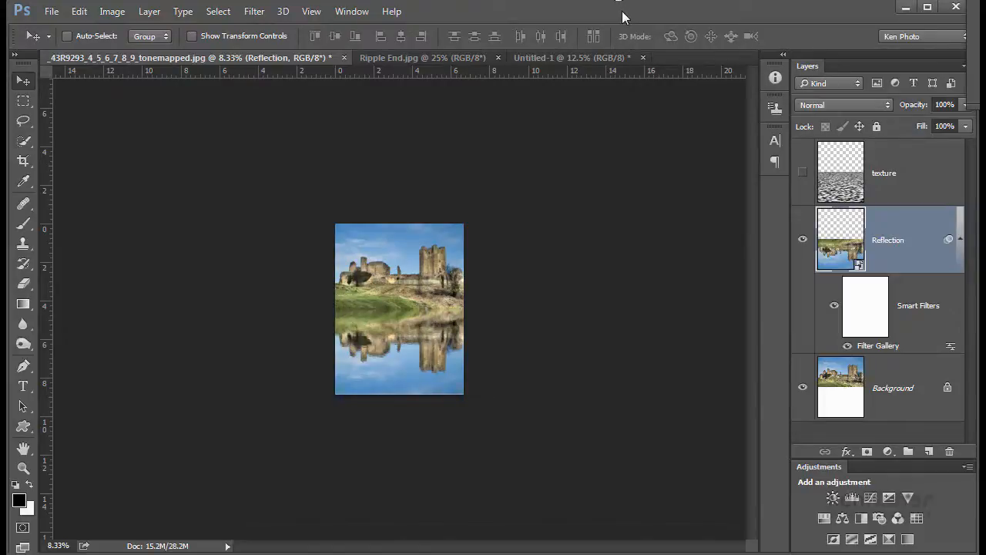
- Show the texture layer, select it, and set its blend mode to Soft Light
{"action": "key", "text": "ctrl+plus"}
{"action": "key", "text": "ctrl+plus"}
{"action": "key", "text": "ctrl+plus"}
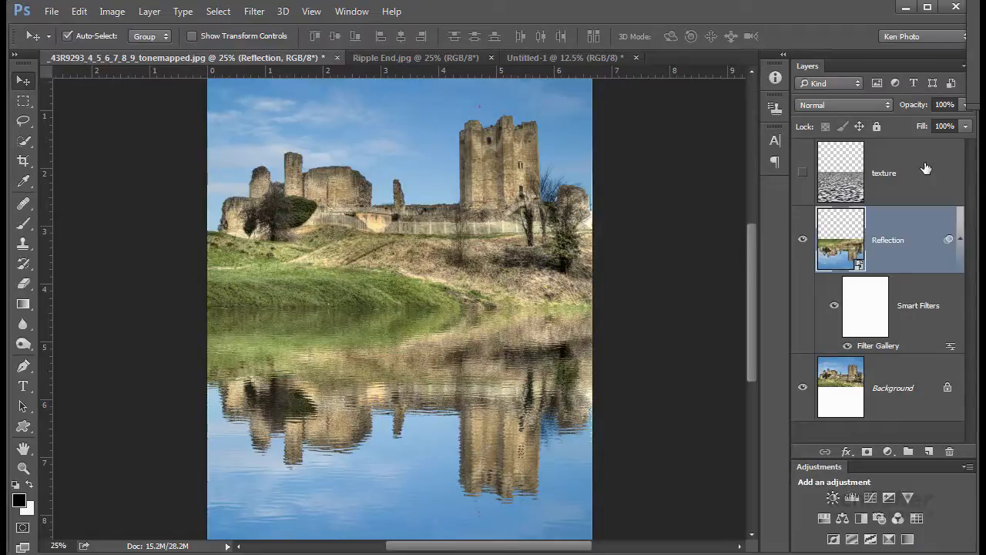
{"action": "left_click", "coordinate": [803, 174]}
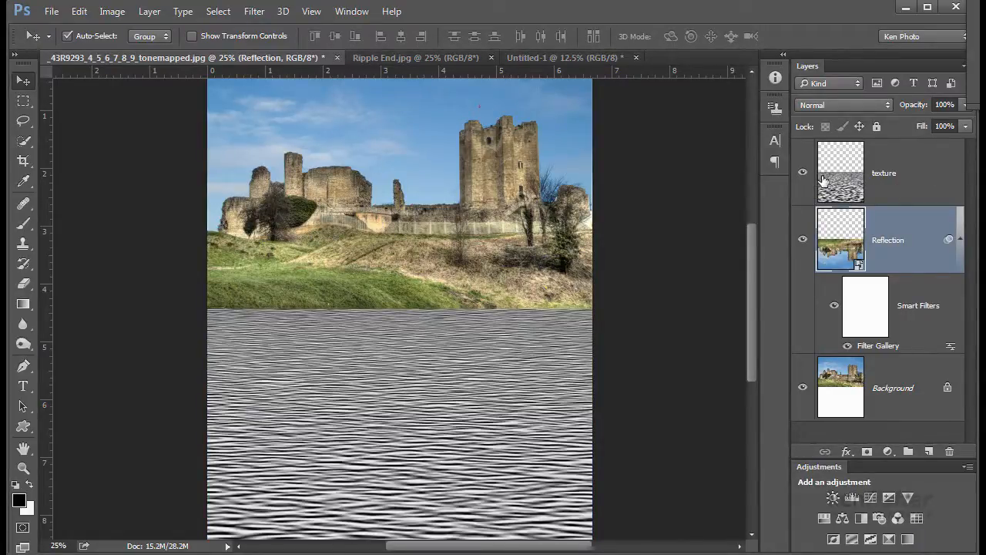
{"action": "left_click", "coordinate": [859, 162]}
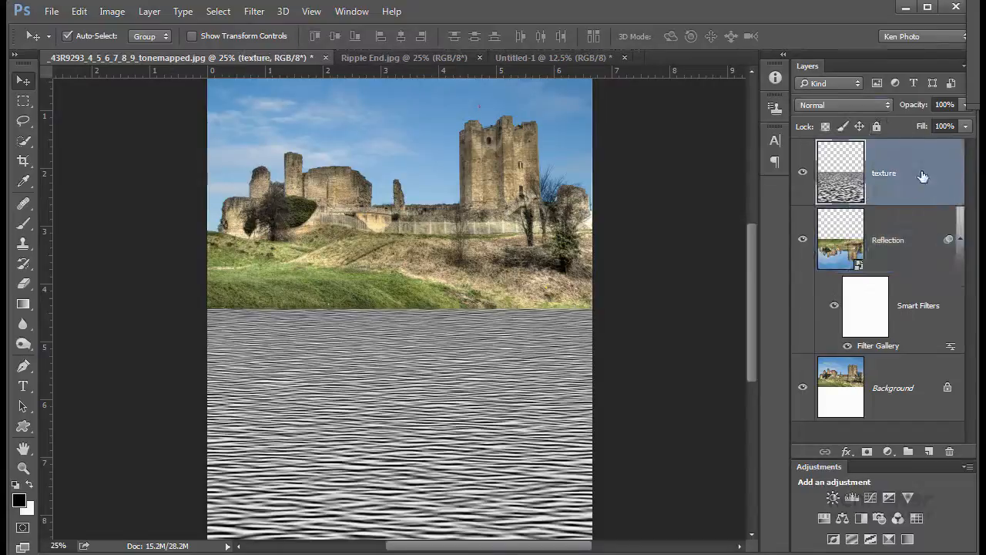
{"action": "left_click", "coordinate": [887, 104]}
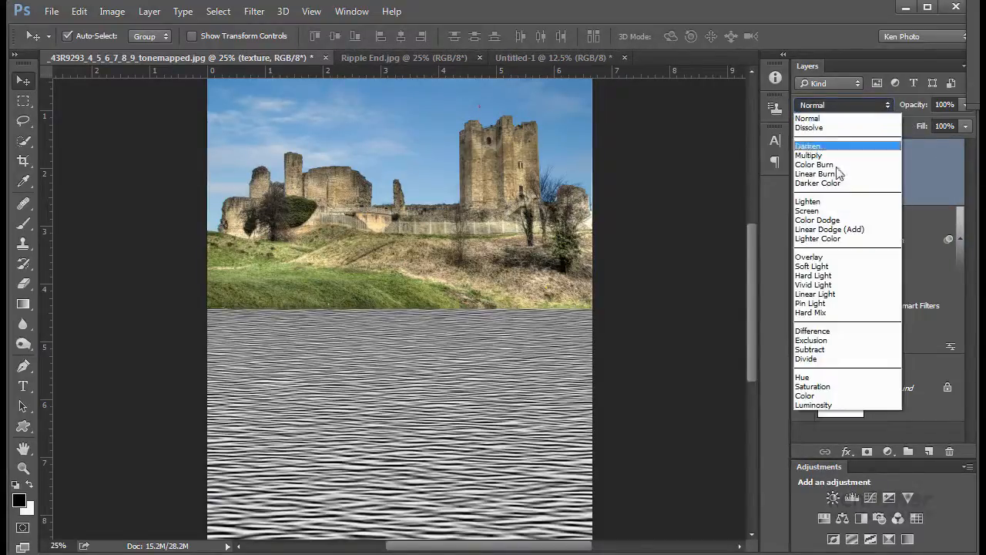
{"action": "left_click", "coordinate": [814, 267]}
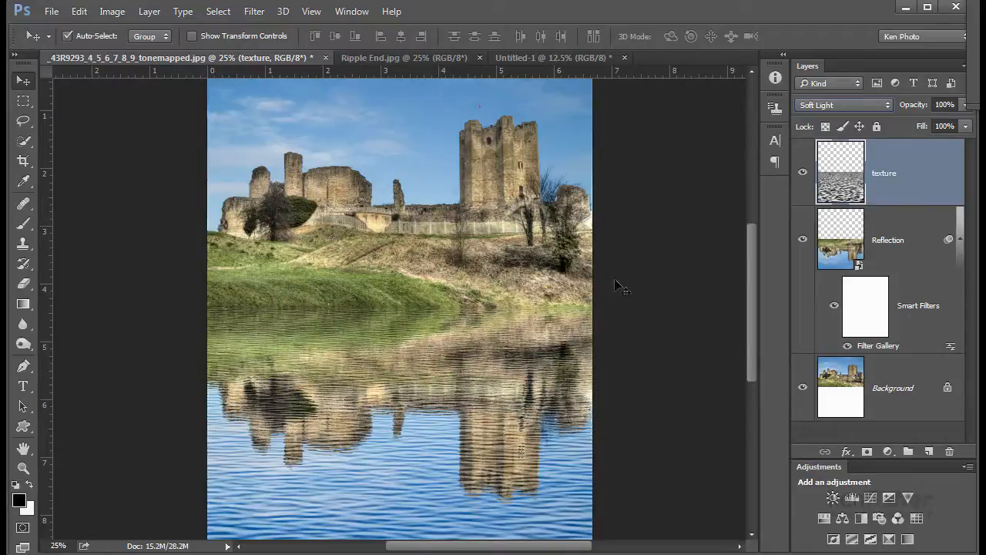
- Lower the texture layer's opacity to 16%
{"action": "left_click", "coordinate": [965, 126]}
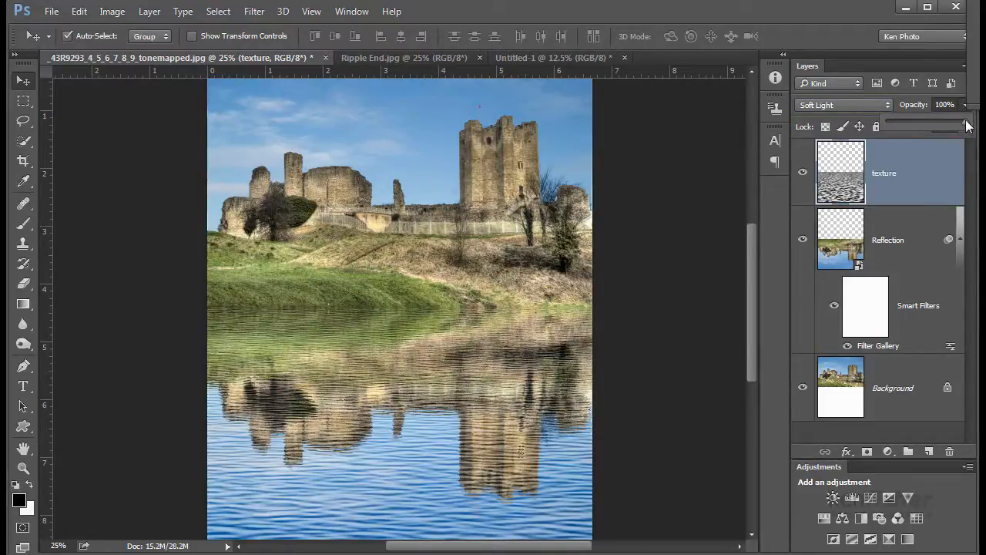
{"action": "left_click_drag", "start_coordinate": [946, 127], "coordinate": [898, 127]}
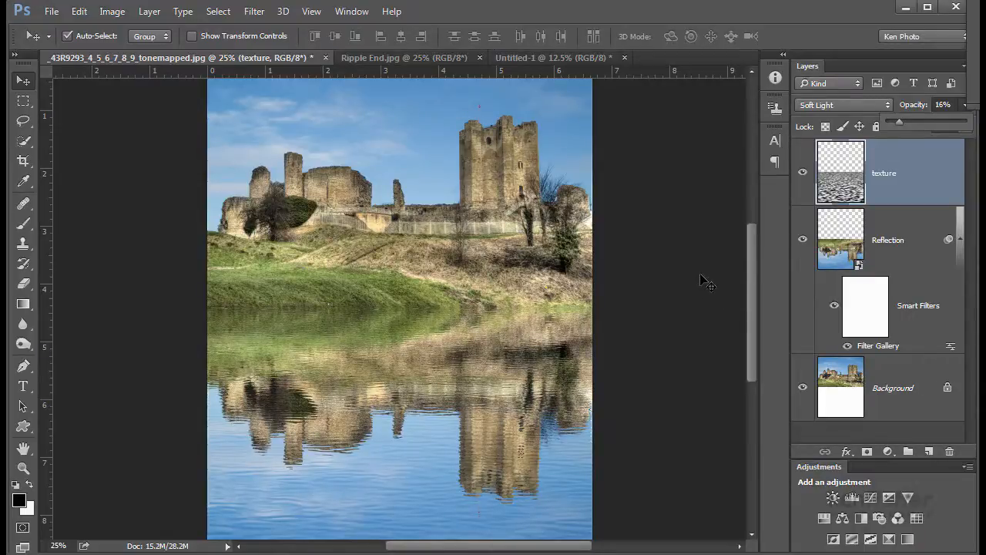
{"action": "left_click", "coordinate": [678, 11]}
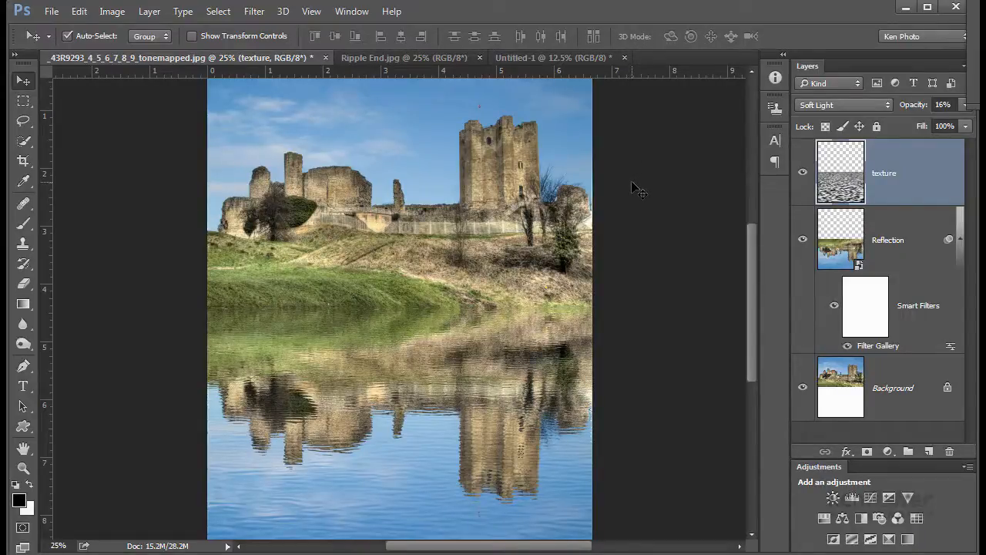
- Crop a sliver off the bottom edge of the canvas with the Crop tool
{"action": "key", "text": "ctrl"}
{"action": "key", "text": "ctrl+minus"}
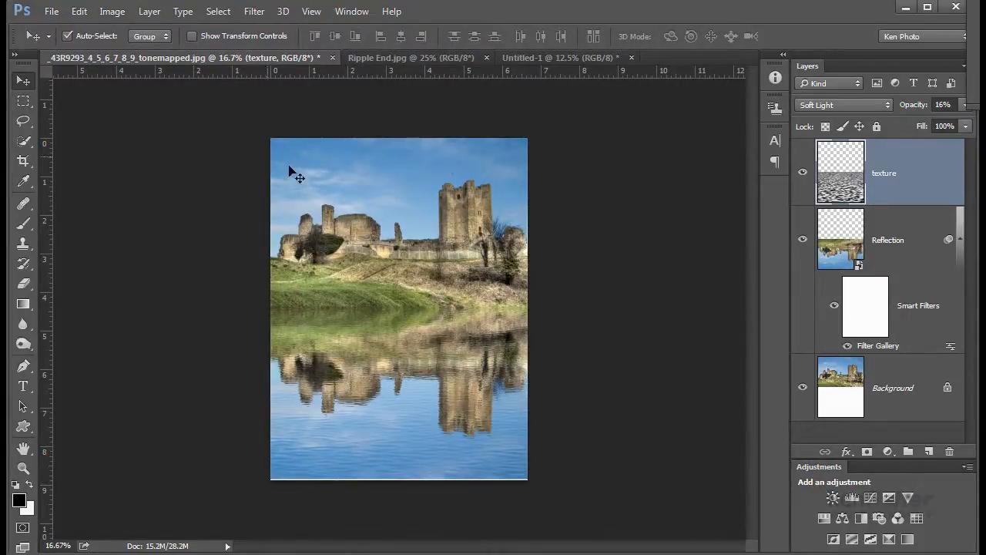
{"action": "left_click", "coordinate": [23, 160]}
{"action": "left_click_drag", "start_coordinate": [398, 483], "coordinate": [398, 479]}
{"action": "key", "text": "Return"}
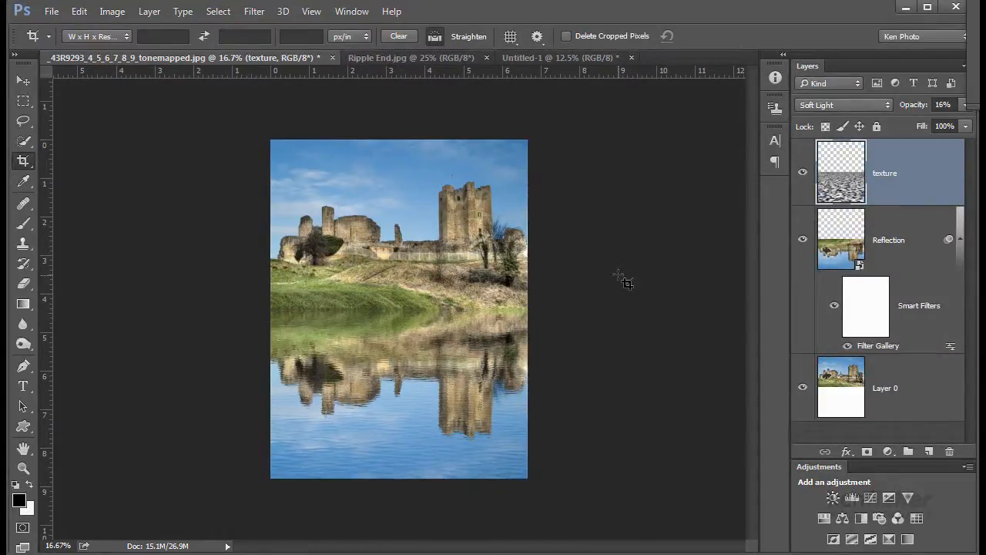
{"action": "key", "text": "ctrl+plus"}
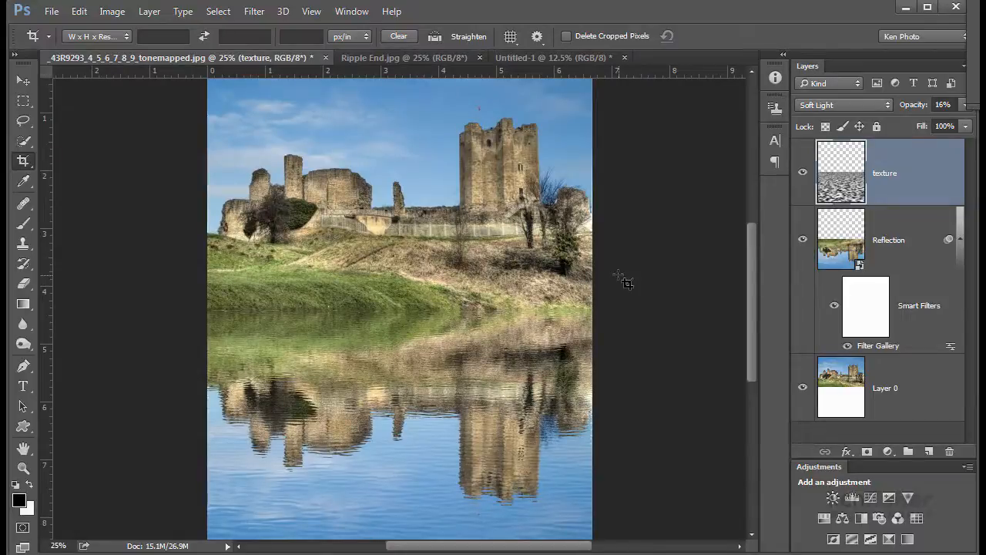